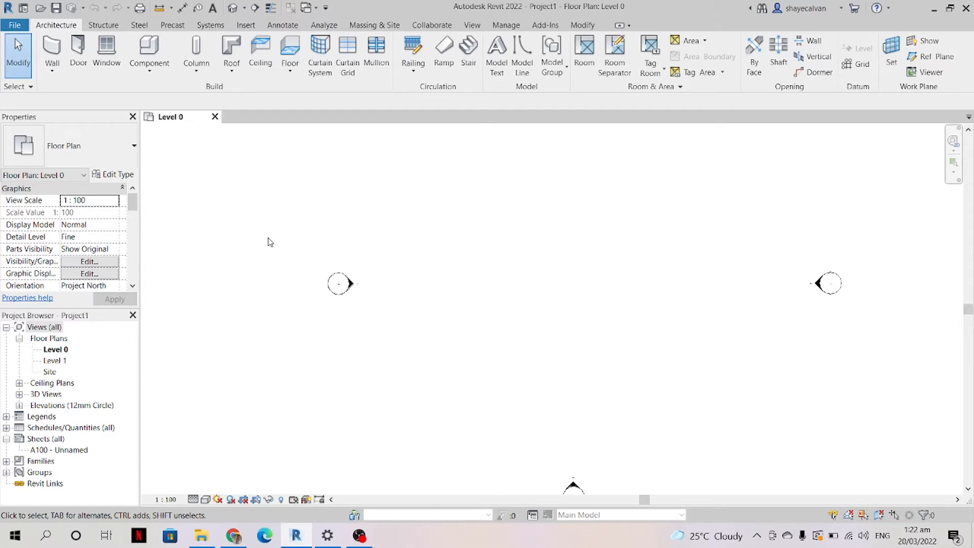
Examine the Architecture, Structure, Steel, Precast and Insert tool sets, including the extra Reinforcement settings and the Area options
left_click(101, 25)
left_click(140, 25)
left_click(172, 26)
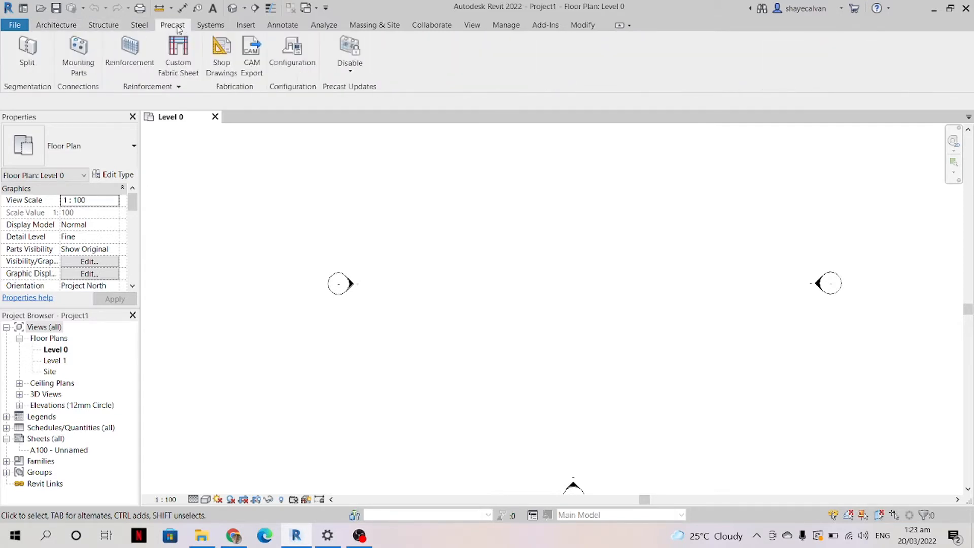
left_click(55, 25)
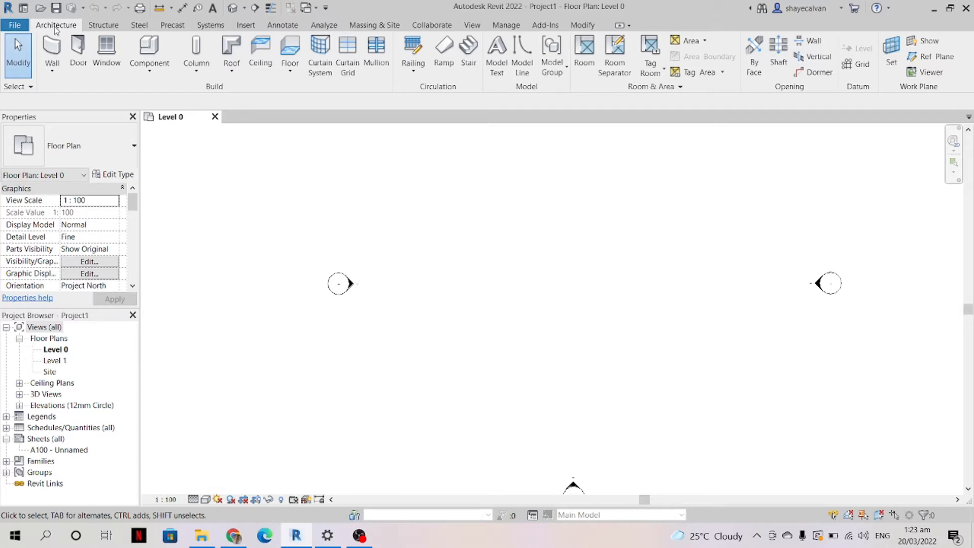
left_click(103, 25)
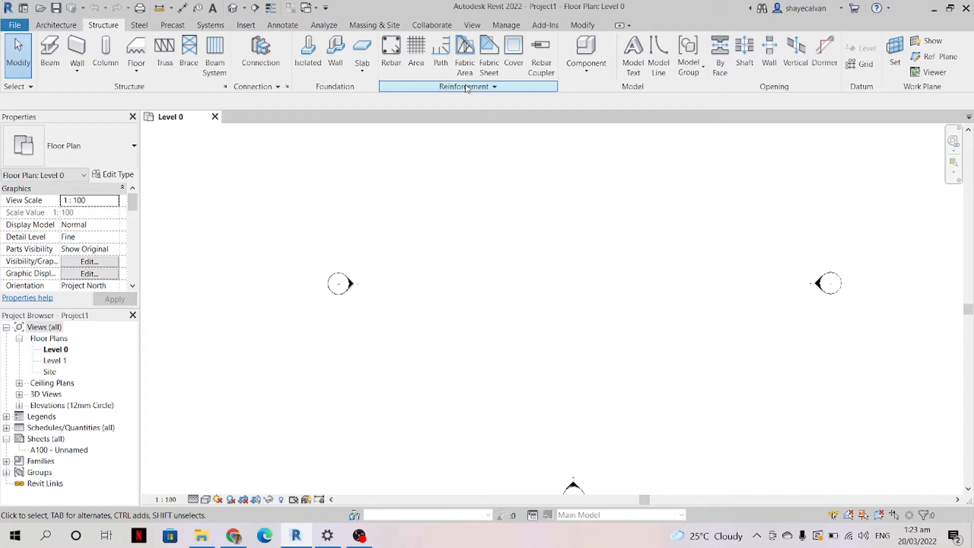
left_click(466, 87)
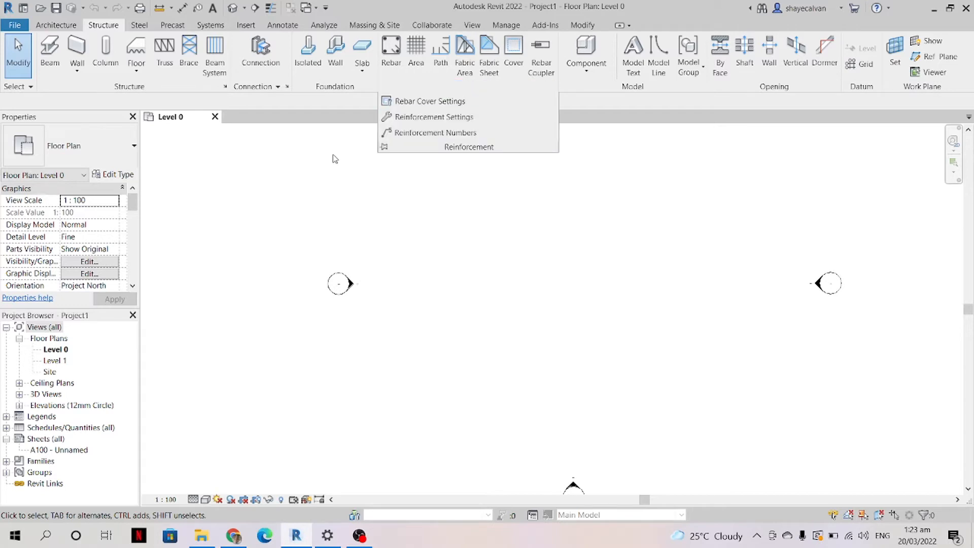
left_click(65, 27)
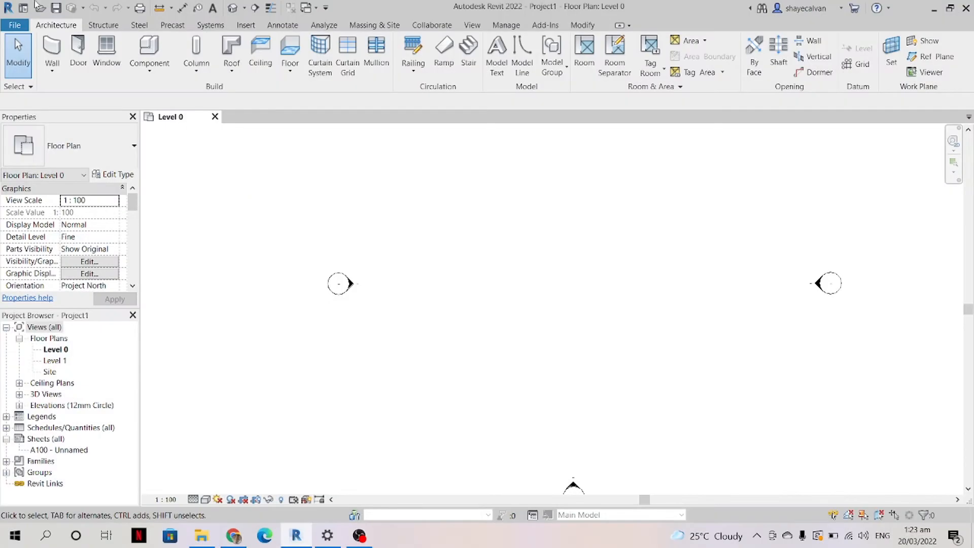
left_click(246, 24)
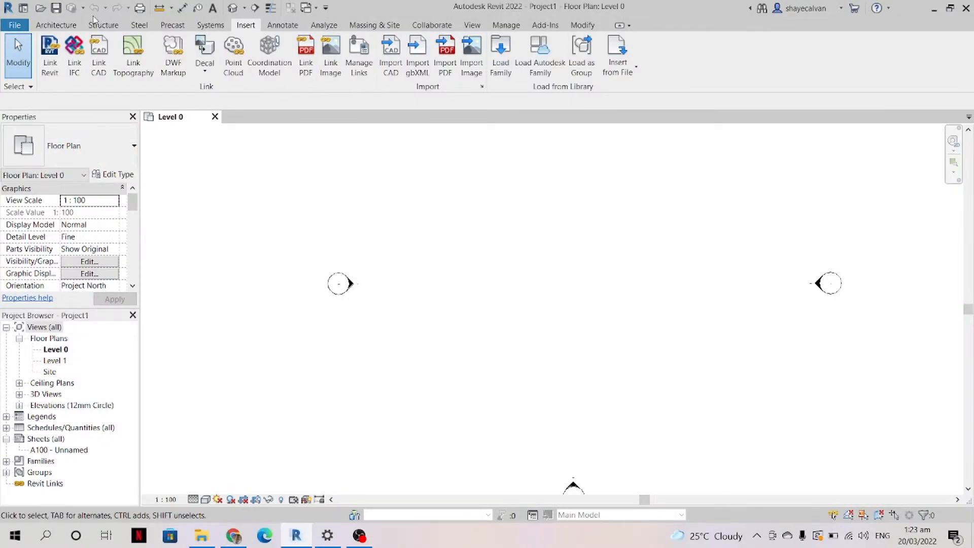
left_click(96, 40)
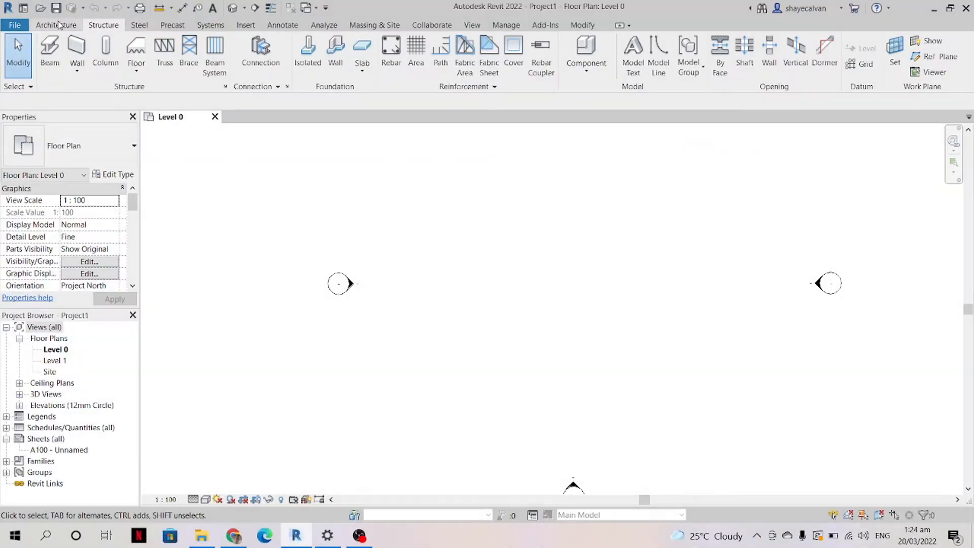
left_click(58, 37)
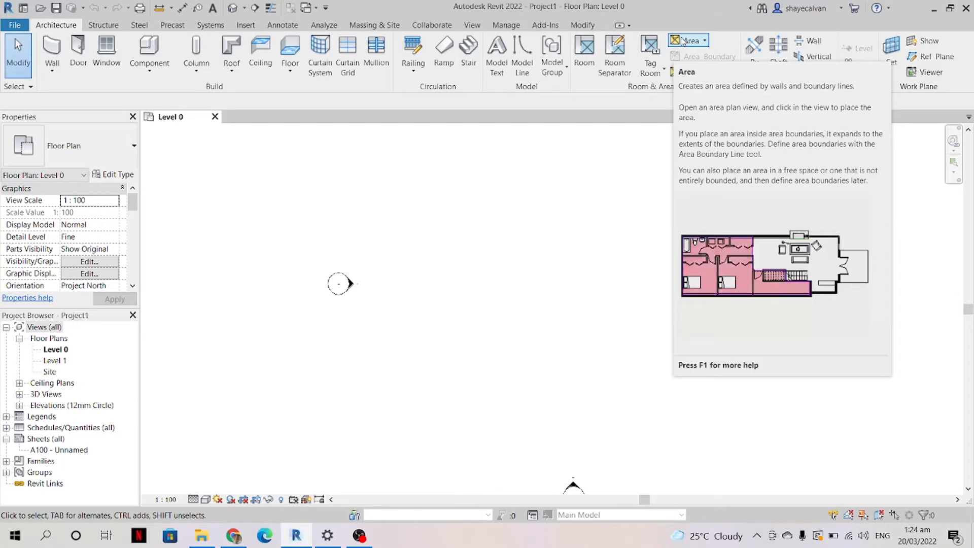
left_click(682, 39)
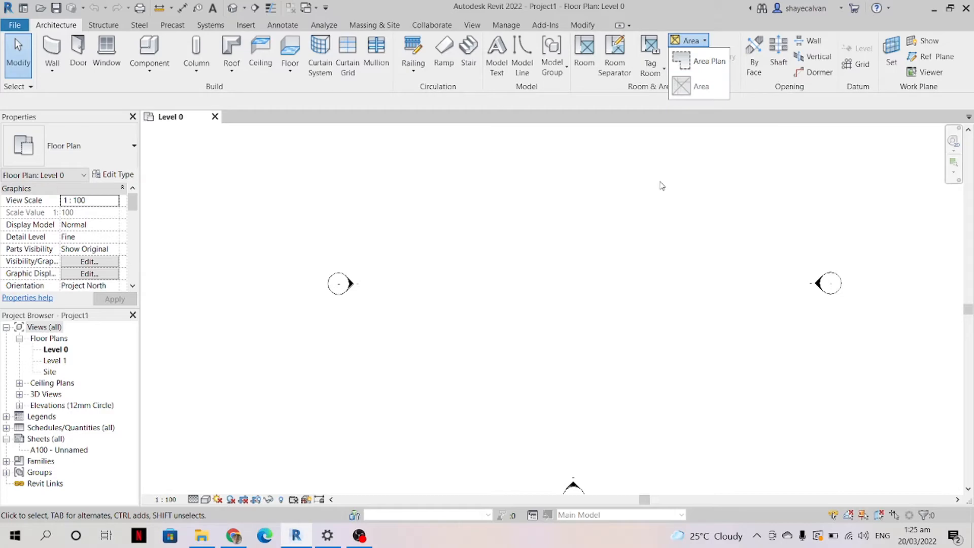
Start the Text annotation command to view its placement options, and cancel it
left_click(283, 25)
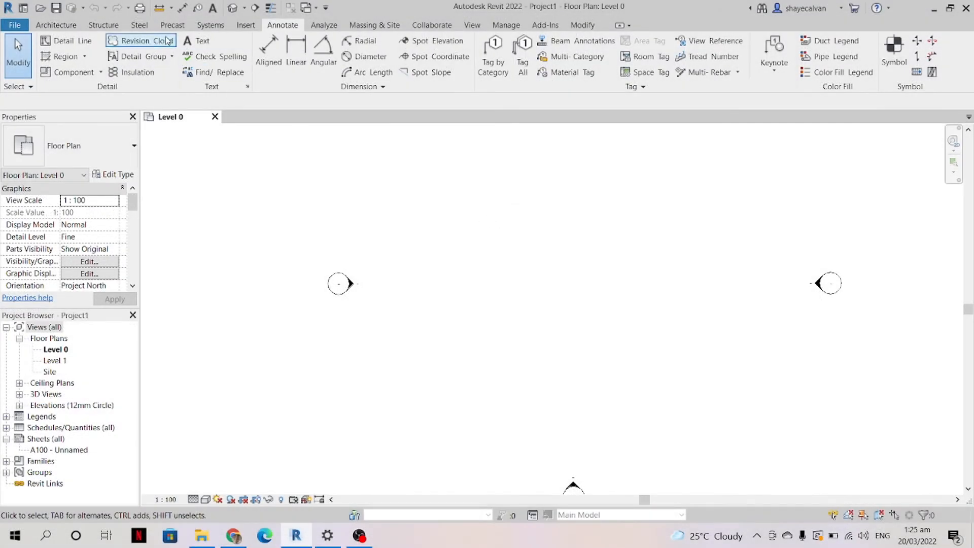
left_click(196, 41)
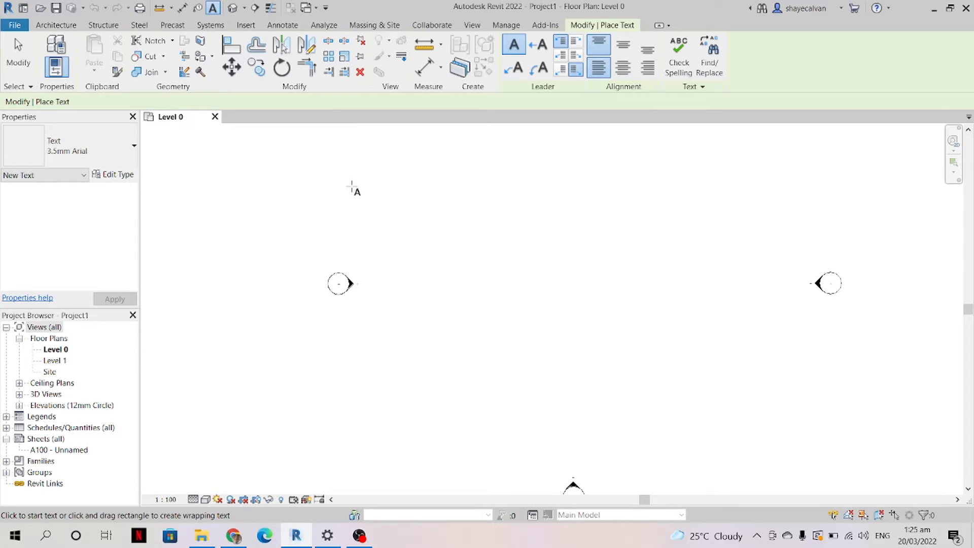
key("Escape")
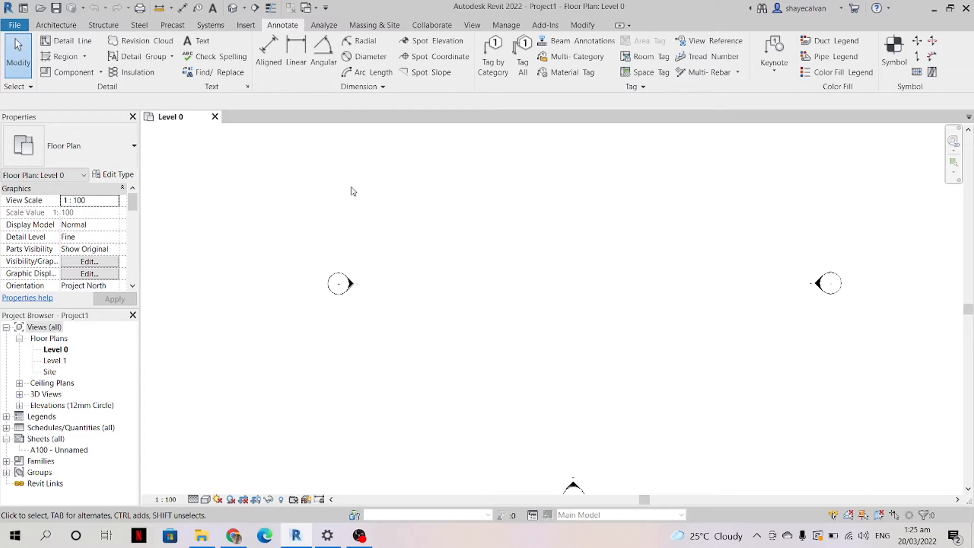
Collapse the ribbon in stages to panel buttons, panel titles and tabs only, previewing the Annotate tool groups
left_click(619, 25)
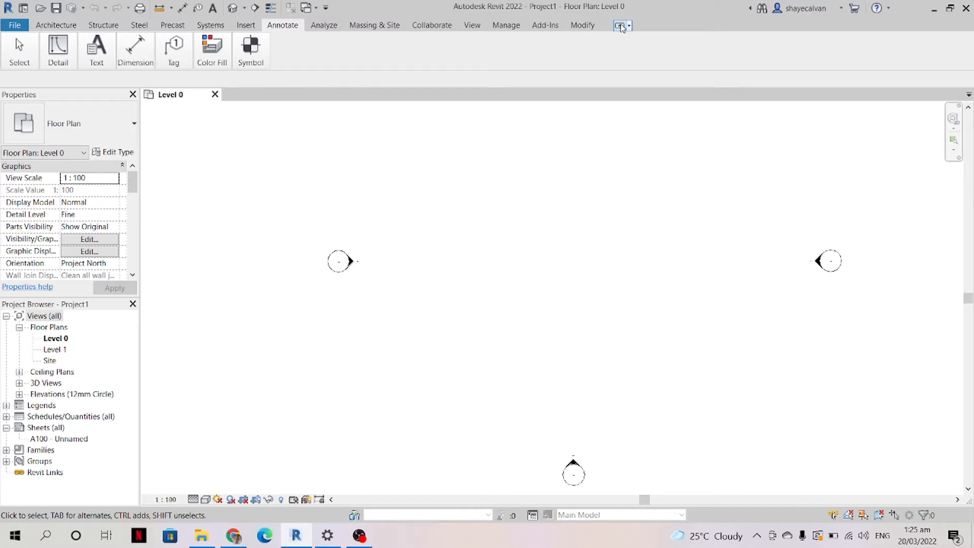
mouse_move(262, 51)
left_click(619, 26)
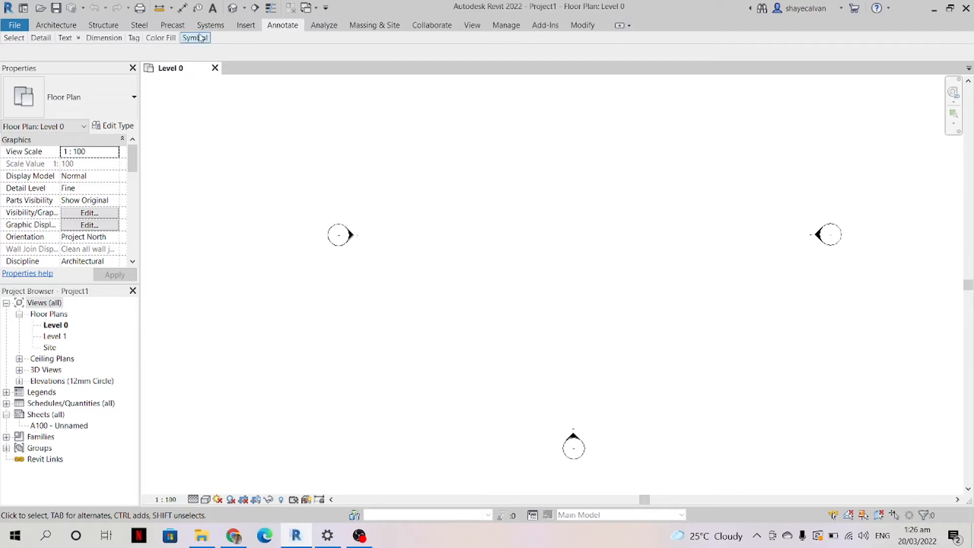
mouse_move(189, 41)
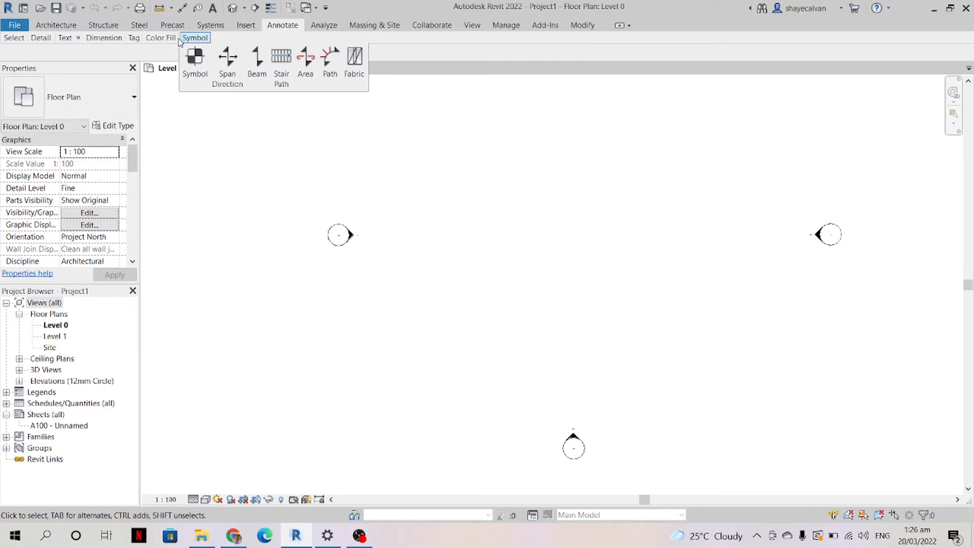
mouse_move(131, 42)
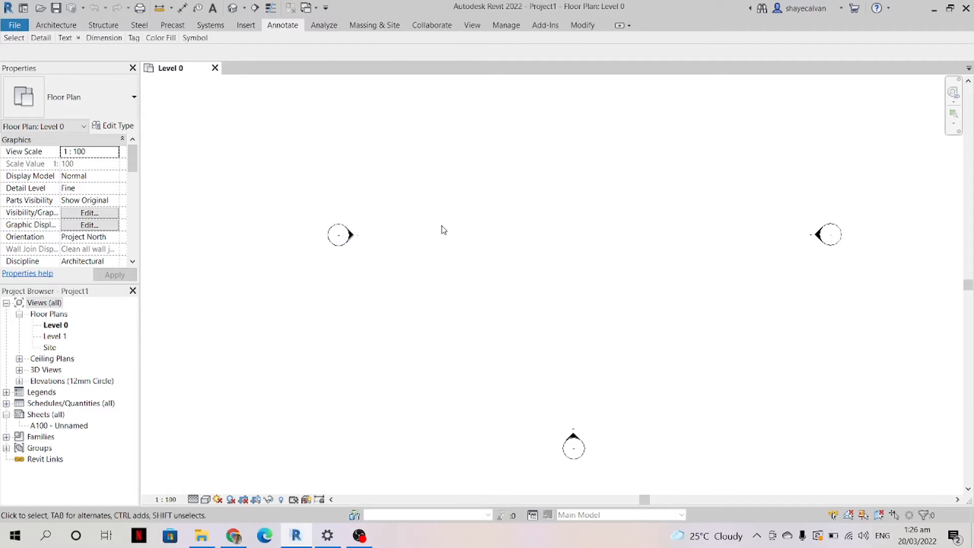
left_click(620, 26)
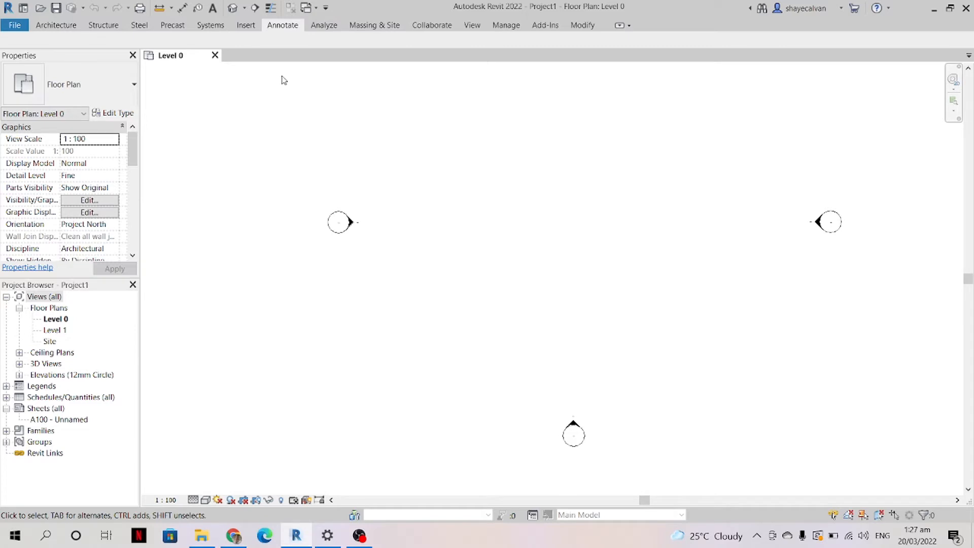
View the Architecture, Structure, Steel, Precast and Systems tools from the collapsed ribbon, and restore the full ribbon
left_click(57, 26)
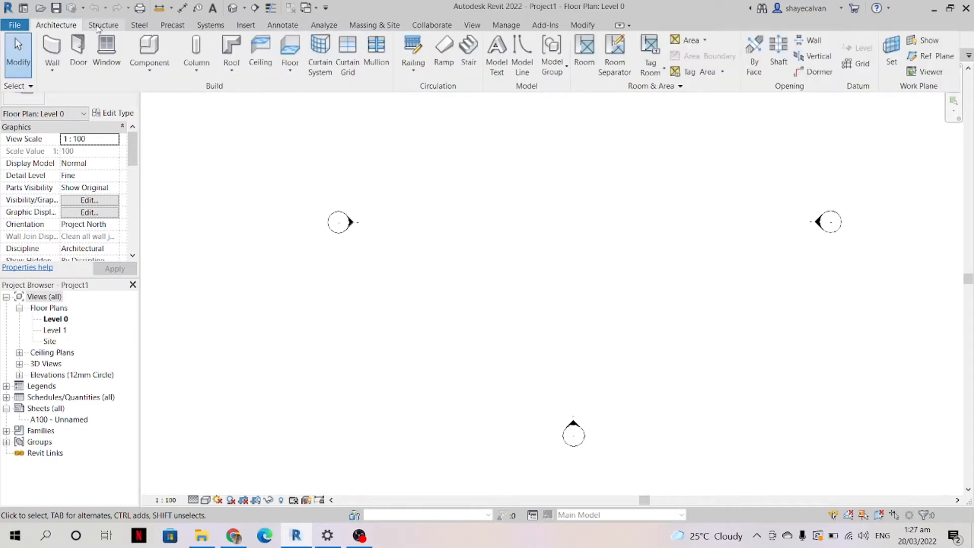
left_click(104, 26)
left_click(139, 25)
left_click(172, 25)
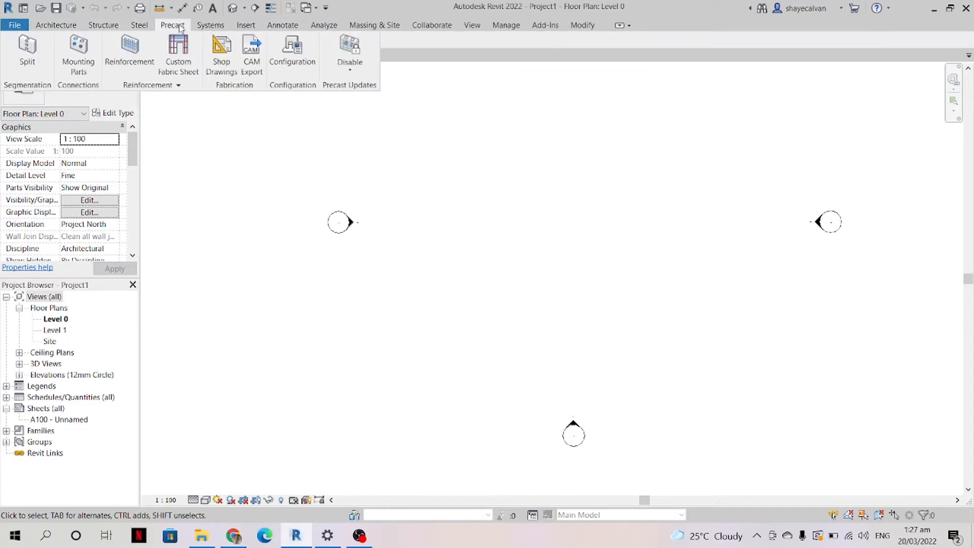
left_click(211, 25)
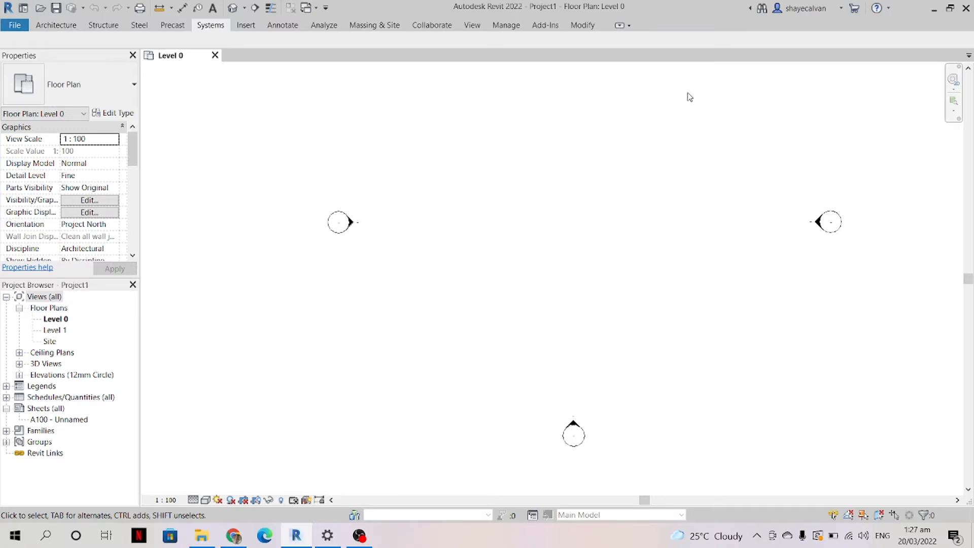
left_click(620, 27)
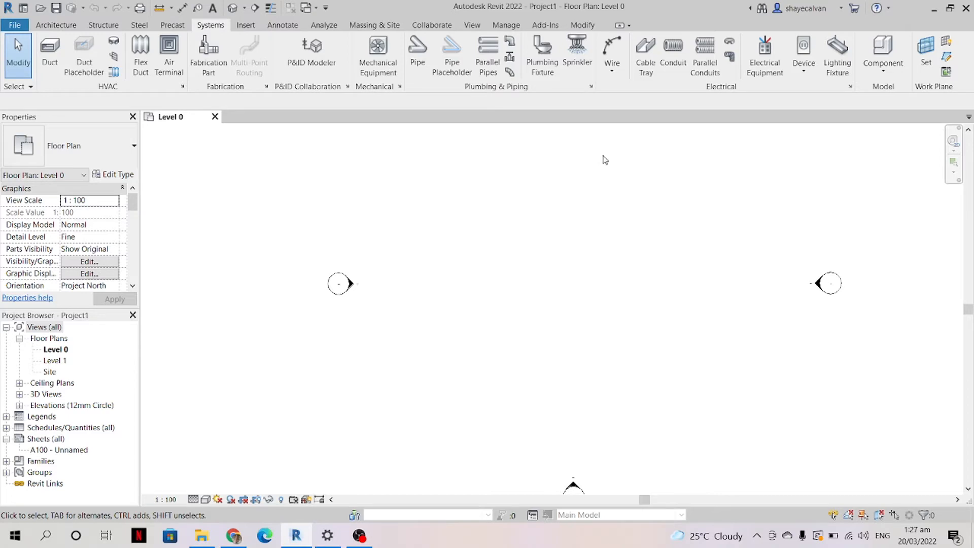
Set the ribbon display to Minimize to Tabs, and switch its minimize mode back to Cycle through All
left_click(629, 26)
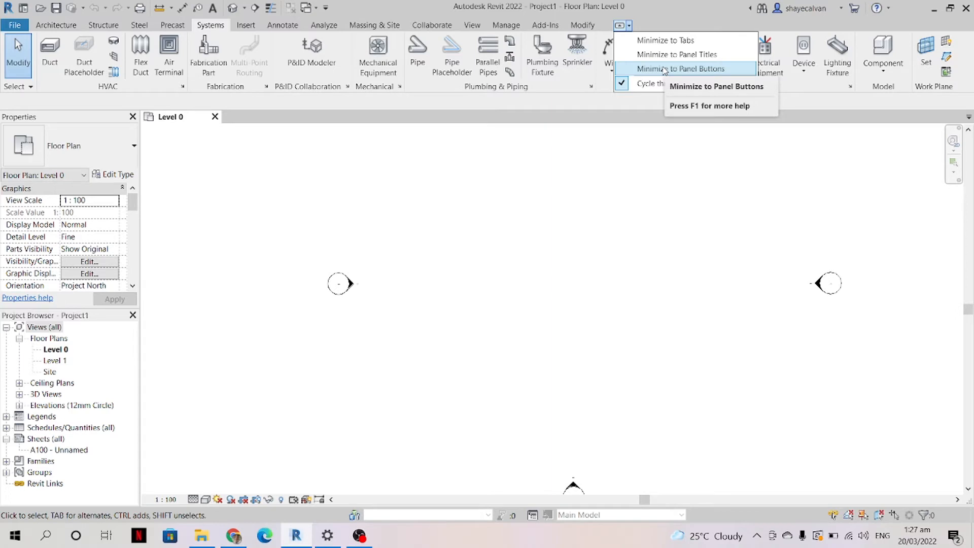
left_click(666, 41)
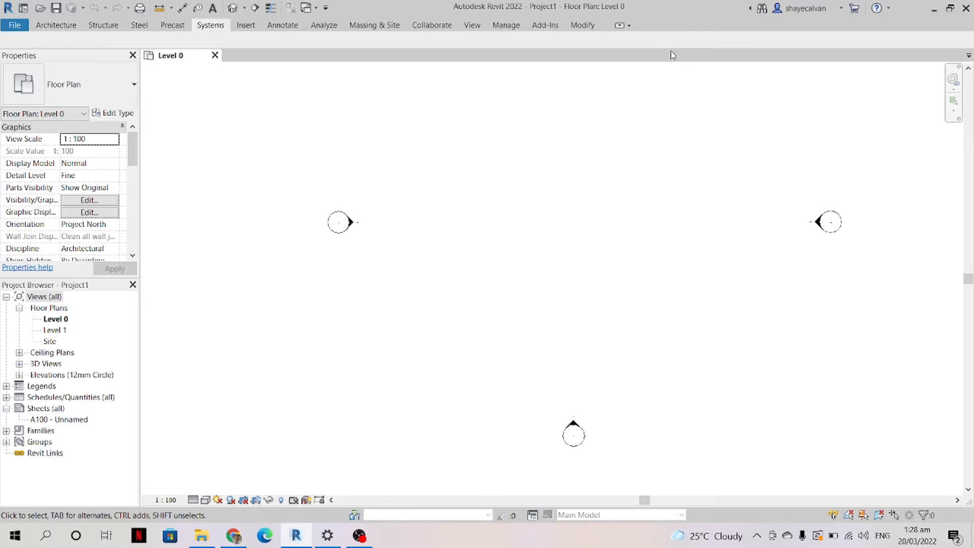
left_click(630, 27)
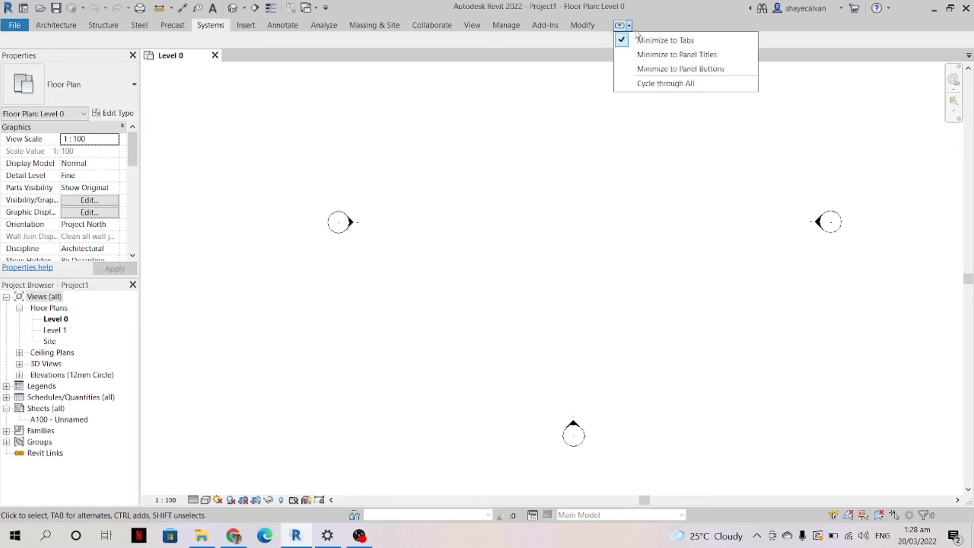
left_click(653, 85)
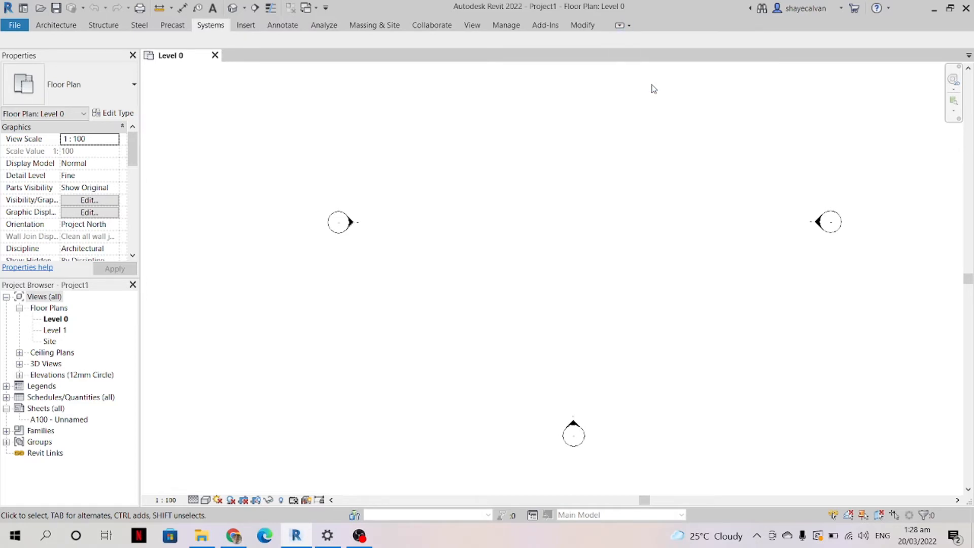
left_click(630, 26)
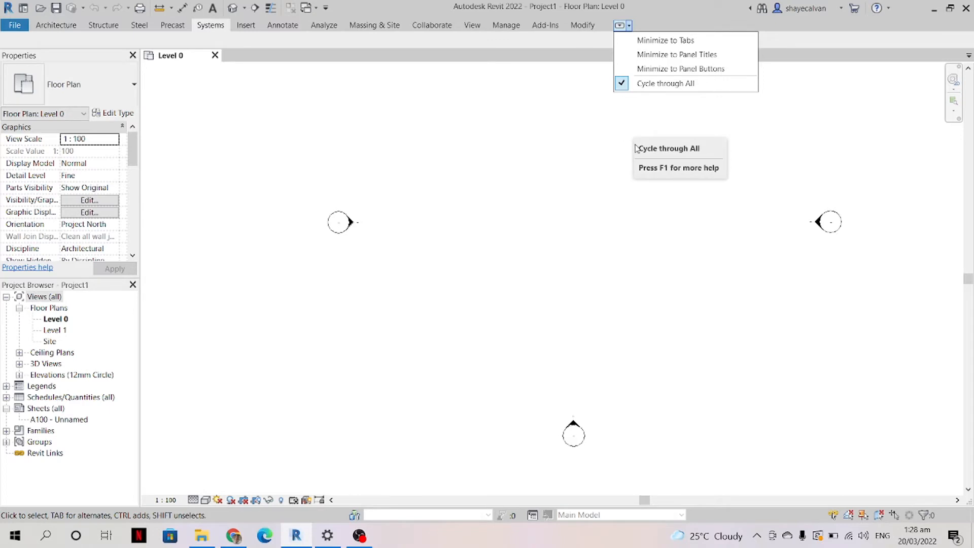
left_click(636, 175)
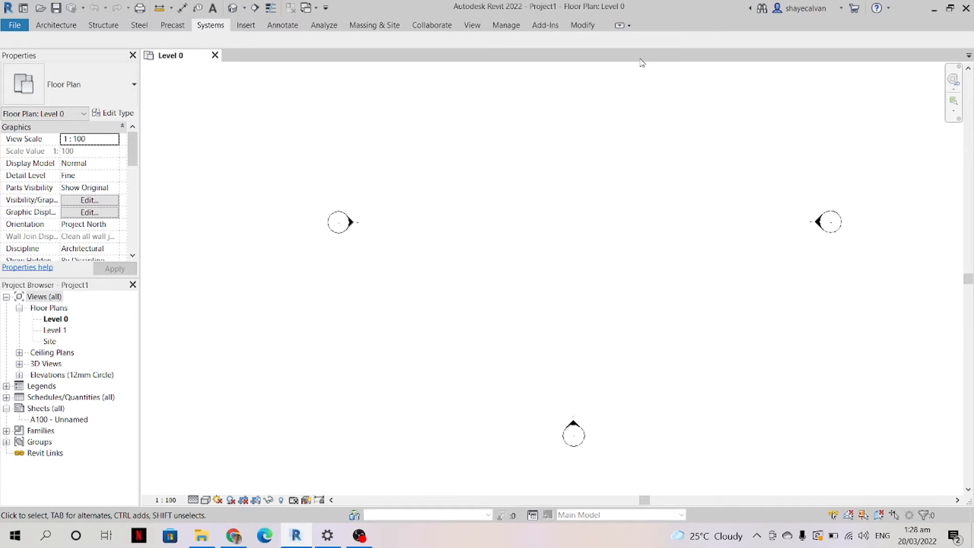
Cycle the ribbon through all its display states until it is fully expanded
left_click(621, 32)
left_click(620, 30)
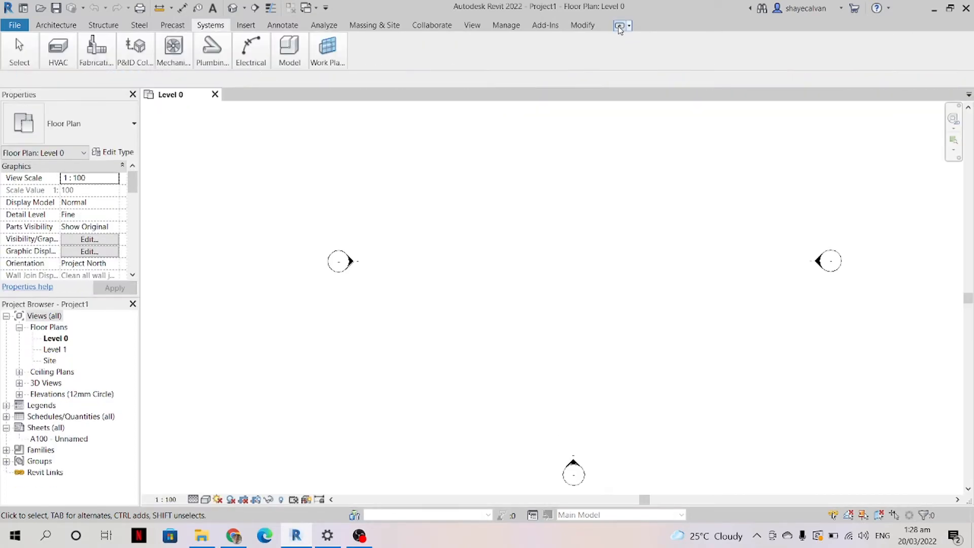
left_click(620, 29)
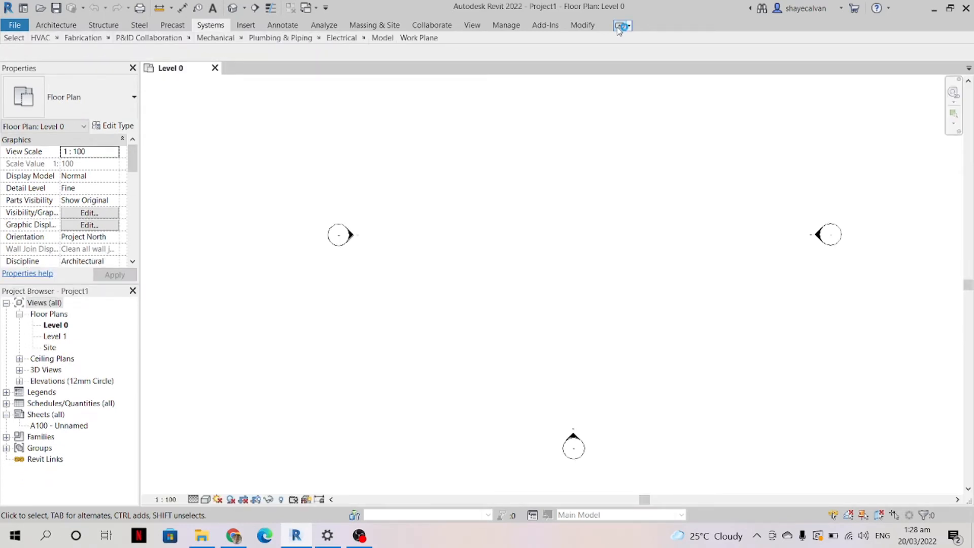
left_click(620, 29)
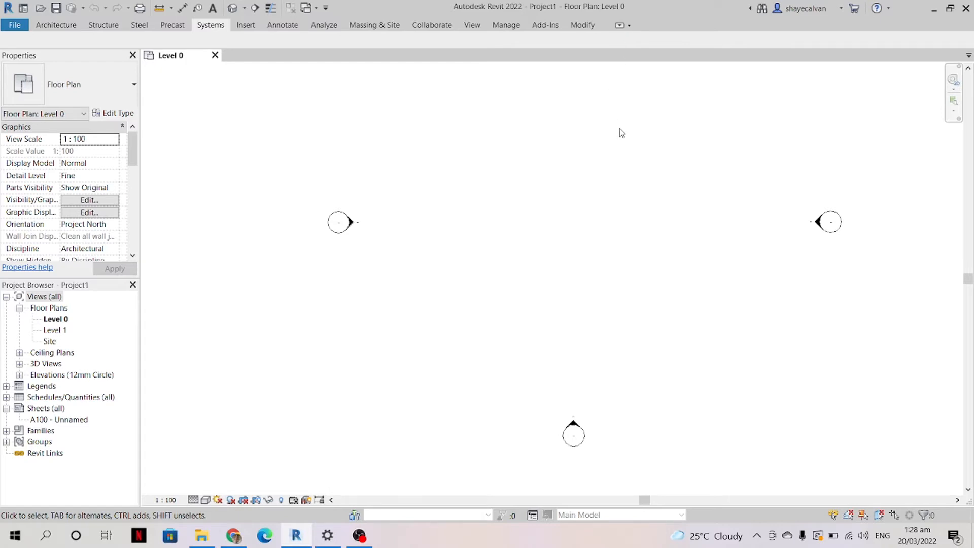
left_click(620, 25)
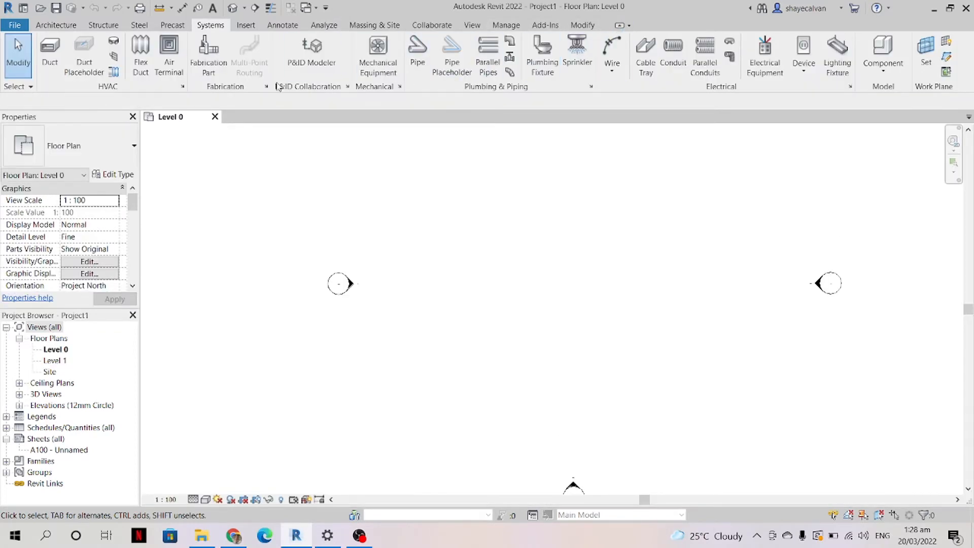
Detach the Fabrication panel from the Systems tools, float it over the drawing area, and return it to the ribbon
left_click_drag(232, 87, 470, 96)
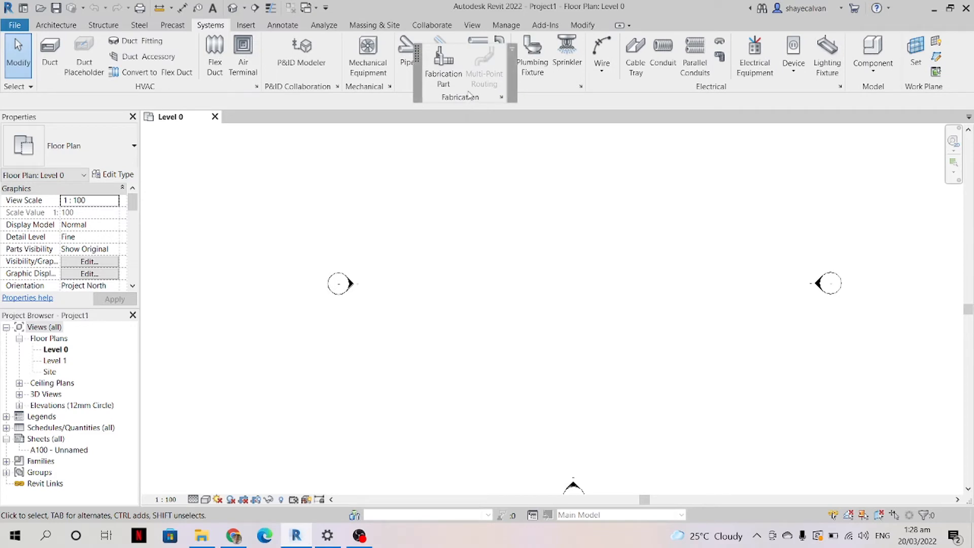
left_click_drag(470, 95, 384, 226)
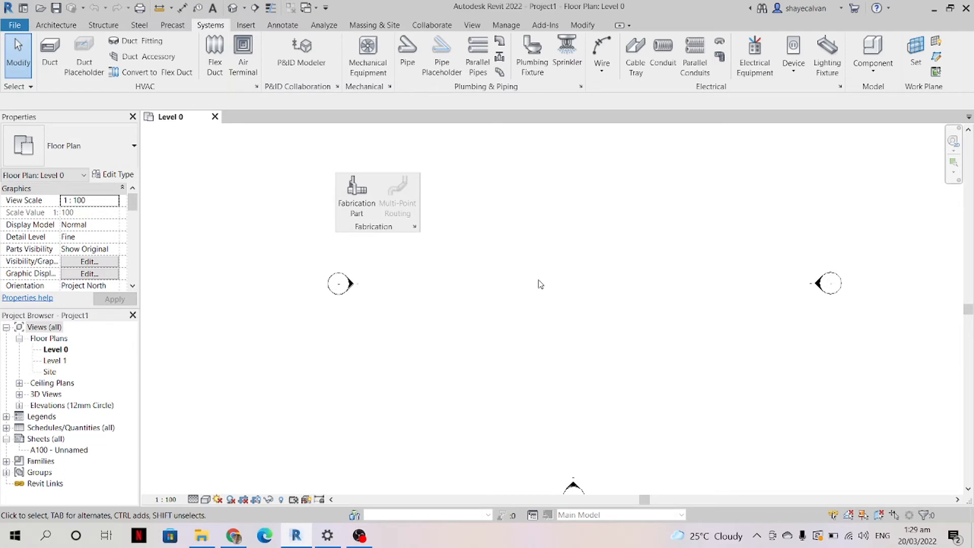
left_click(60, 26)
scroll(136, 31, "down", 4)
mouse_move(370, 228)
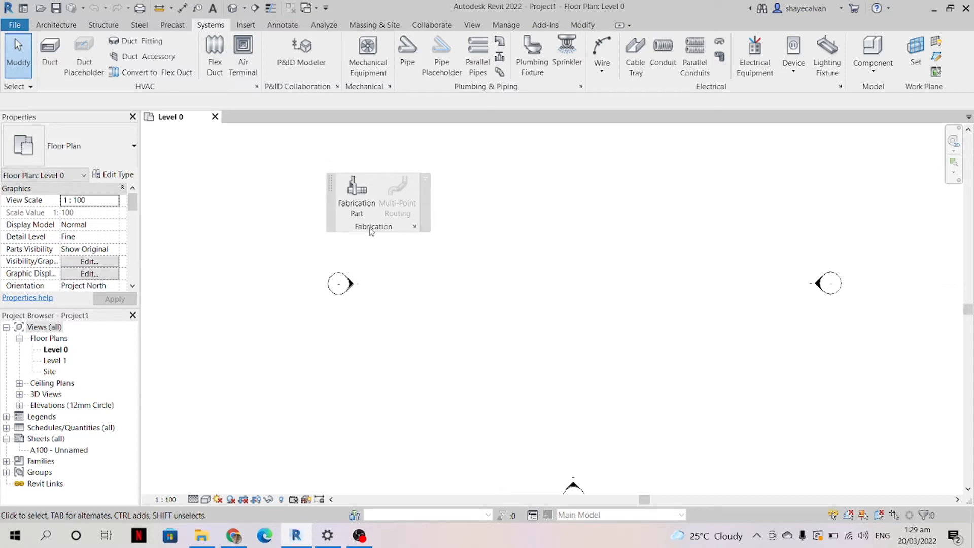
left_click(427, 182)
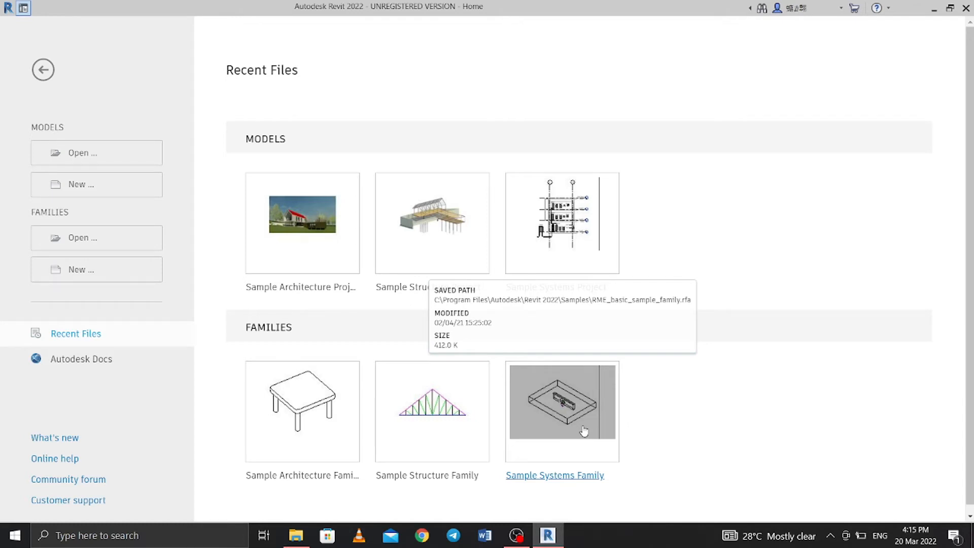
Create a new project from the Architectural Template and expand the Ceiling Plans in the project browser
left_click(99, 191)
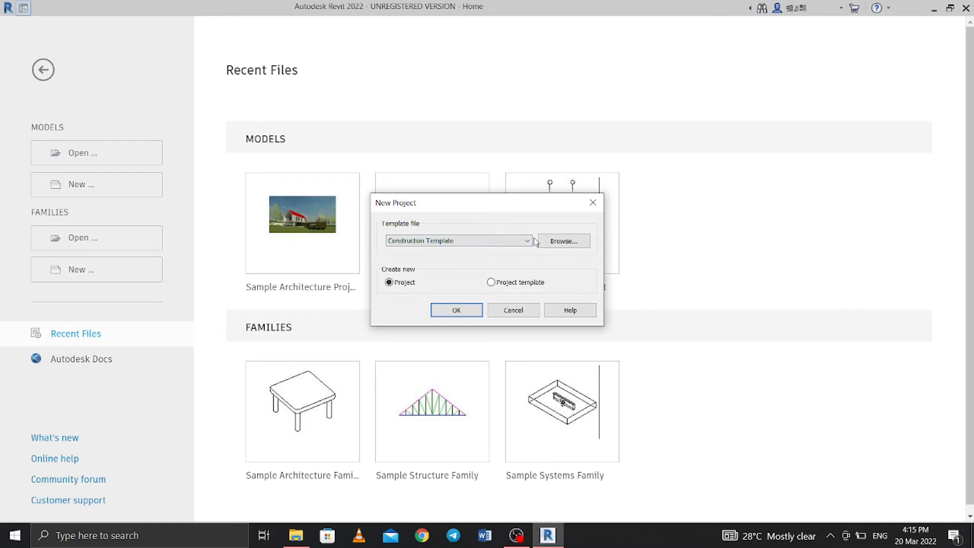
left_click(470, 240)
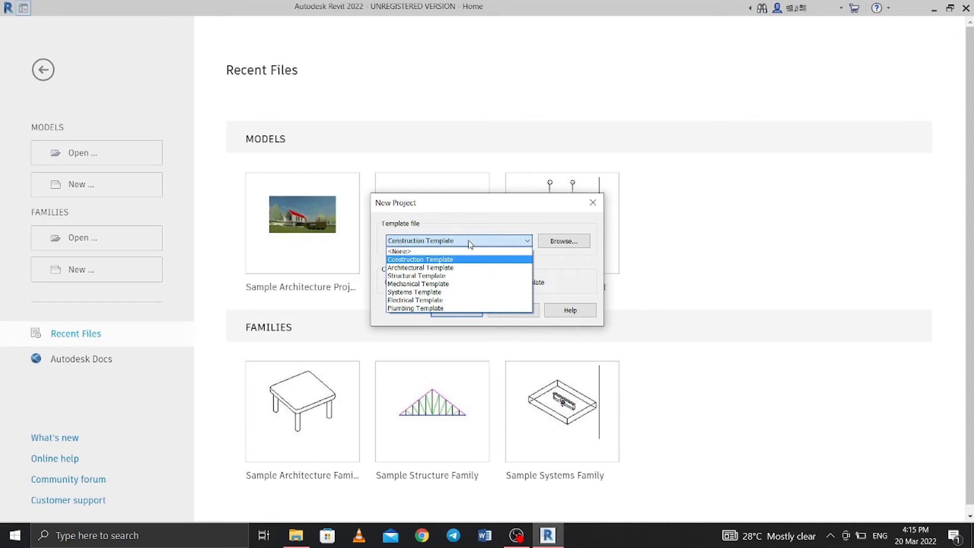
left_click(441, 267)
left_click(457, 310)
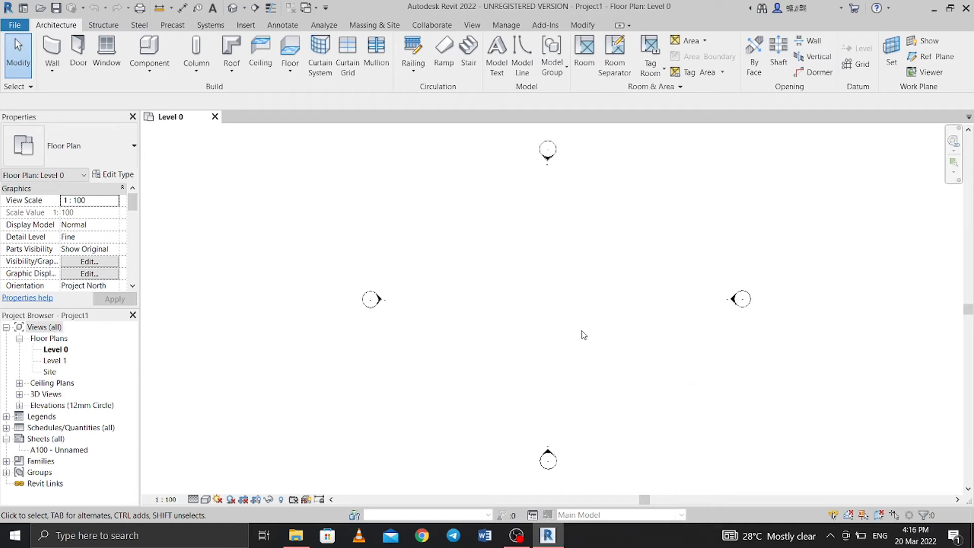
middle_click_drag(569, 292, 543, 311)
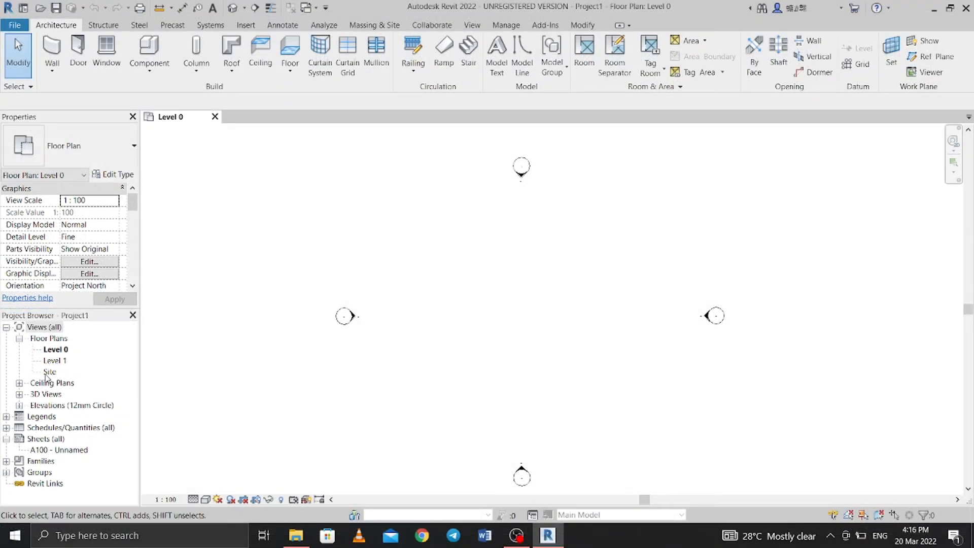
left_click(19, 383)
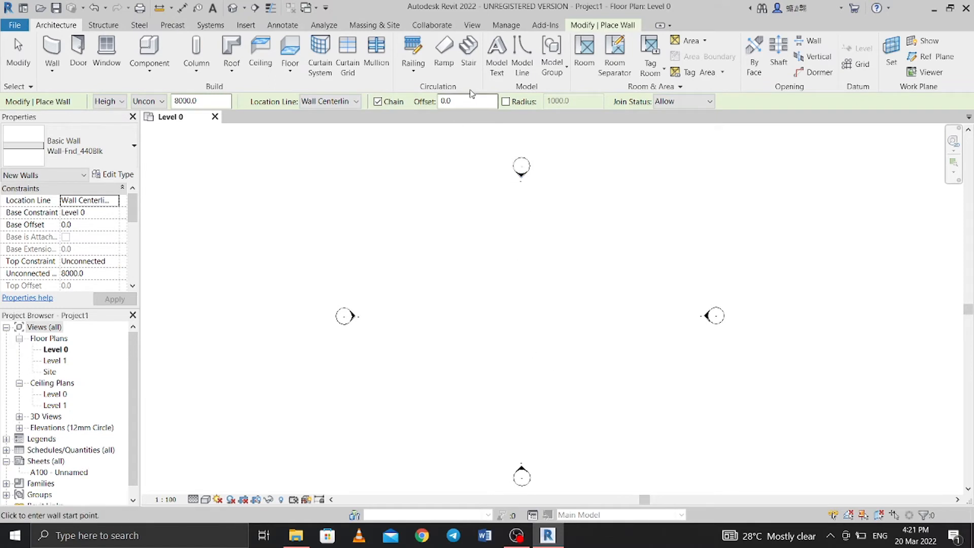
Set the project's length units to millimeters in the Project Units settings
left_click(514, 25)
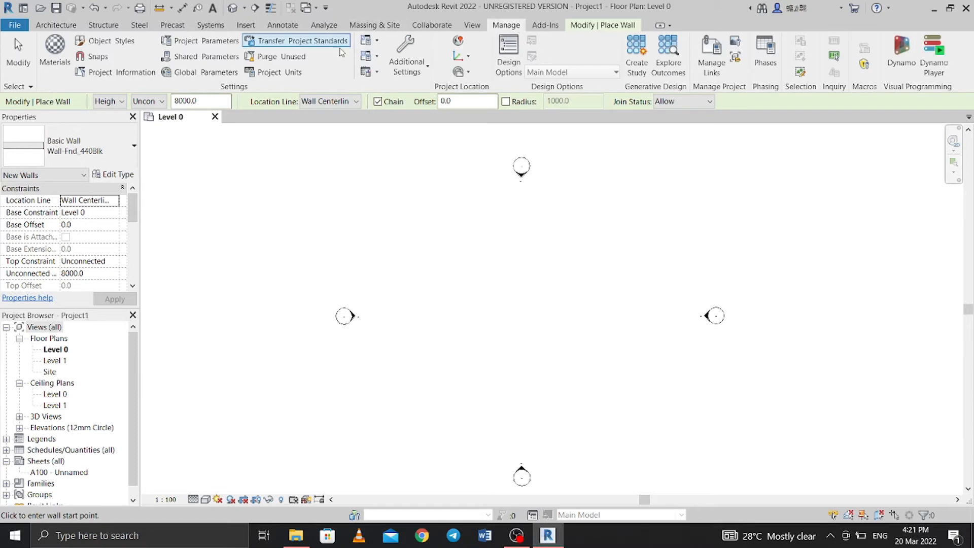
left_click(279, 73)
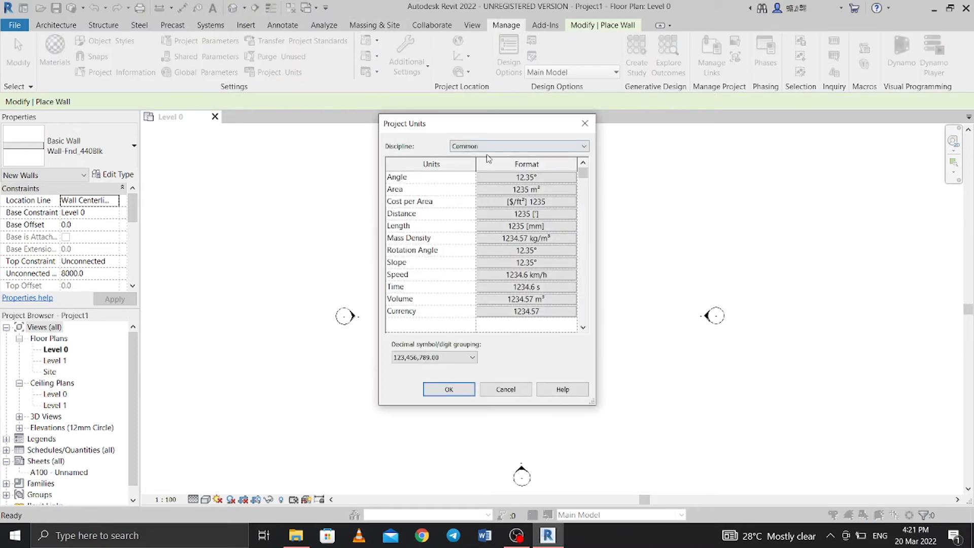
left_click(526, 226)
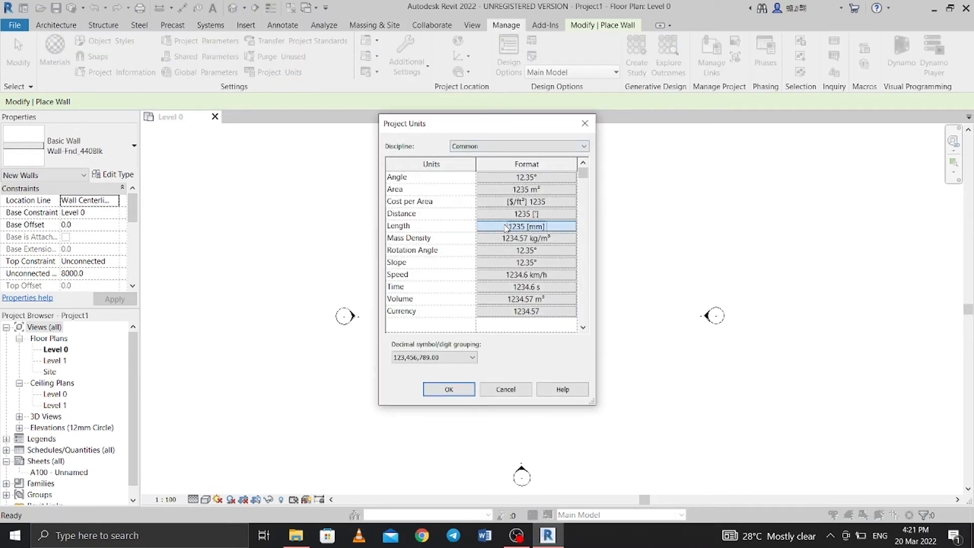
left_click(498, 202)
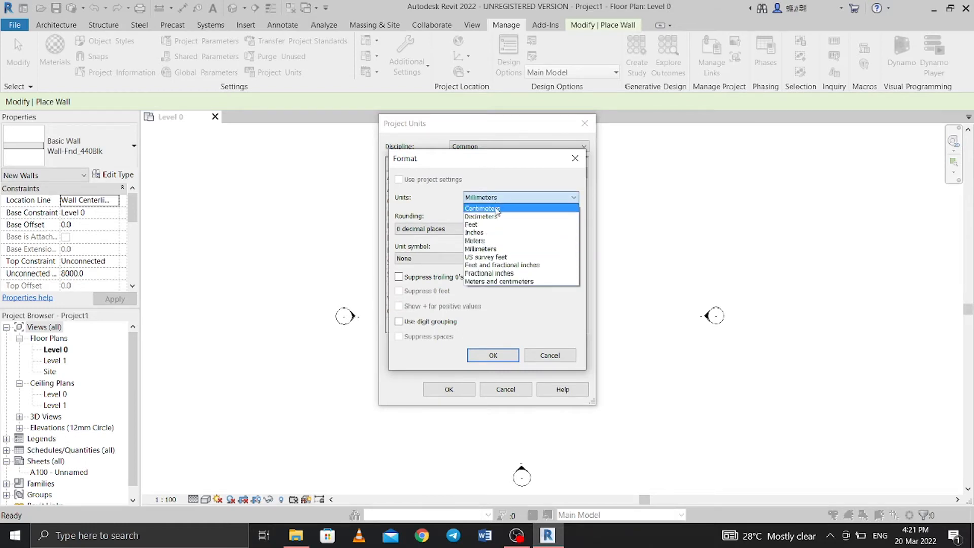
left_click(492, 250)
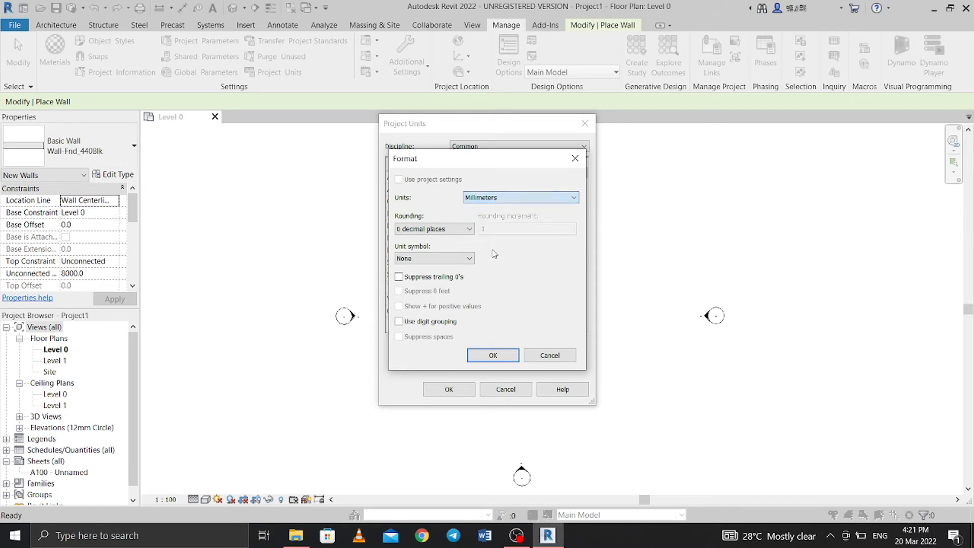
left_click(492, 356)
left_click(448, 389)
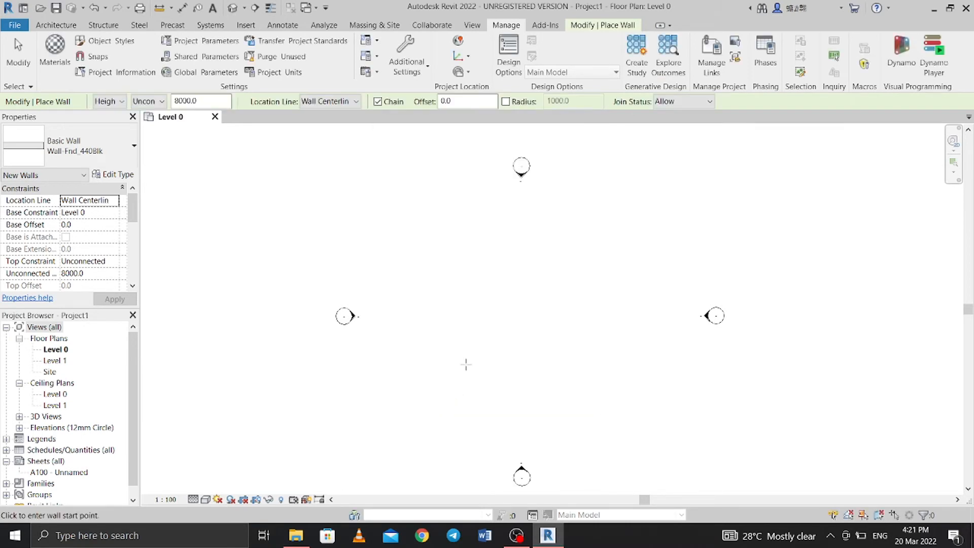
Choose the basic wall type Wall-Fnd_440Blk for the new walls
left_click(57, 26)
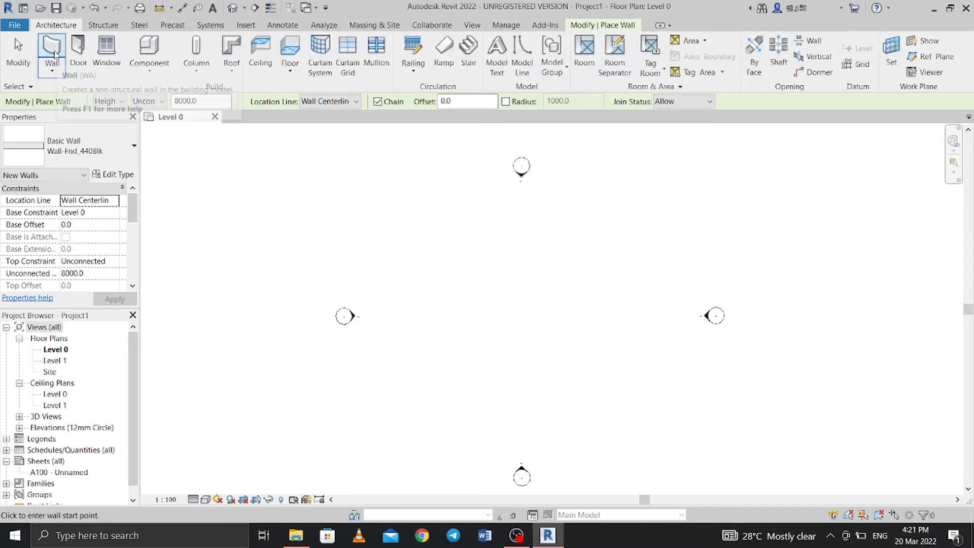
left_click(117, 152)
left_click_drag(206, 302, 212, 258)
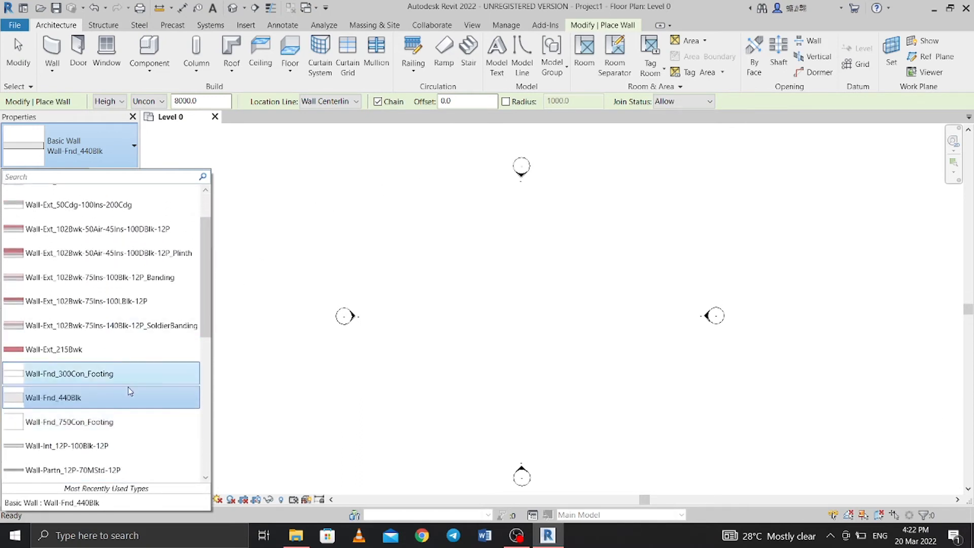
left_click(92, 403)
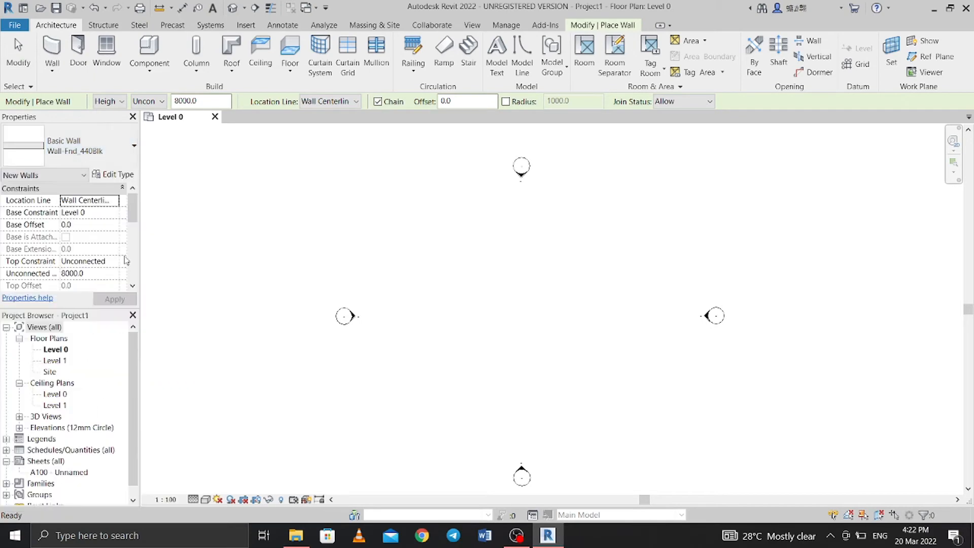
Check the structural layer's thickness in the assembly of the selected foundation wall type
left_click(114, 176)
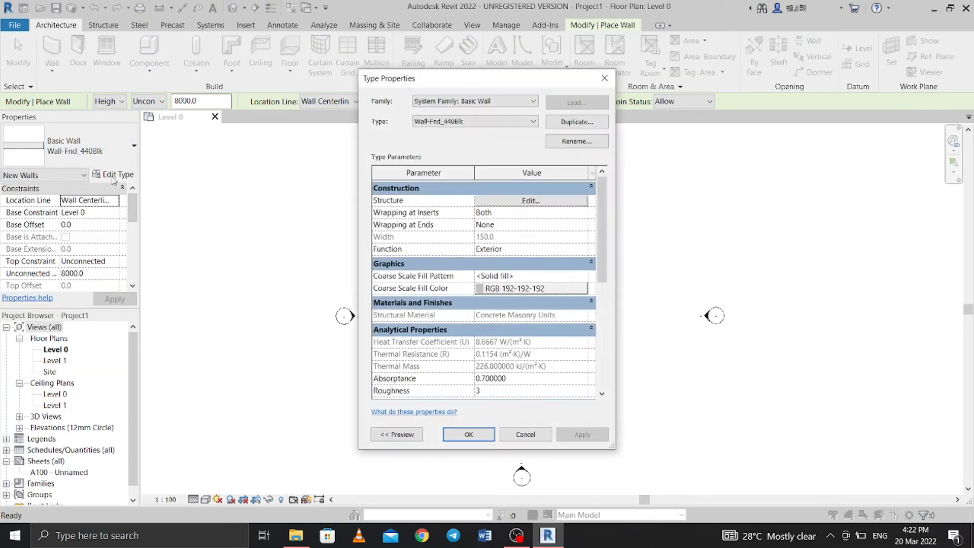
left_click(530, 201)
left_click(492, 210)
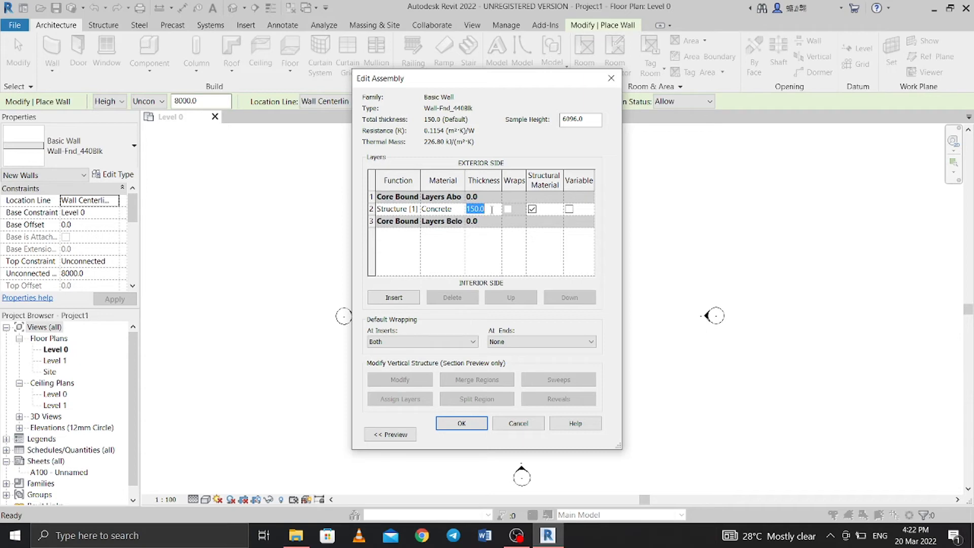
left_click(471, 426)
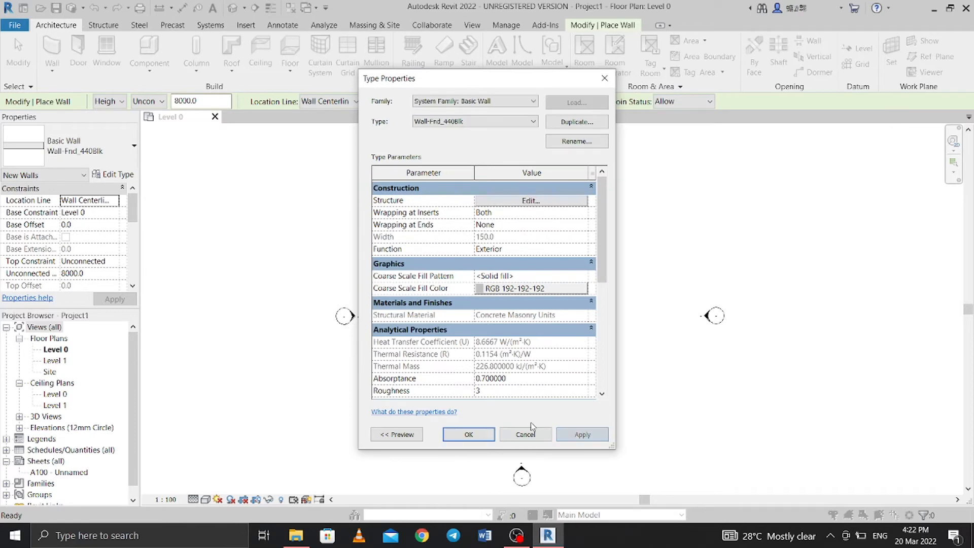
left_click(471, 434)
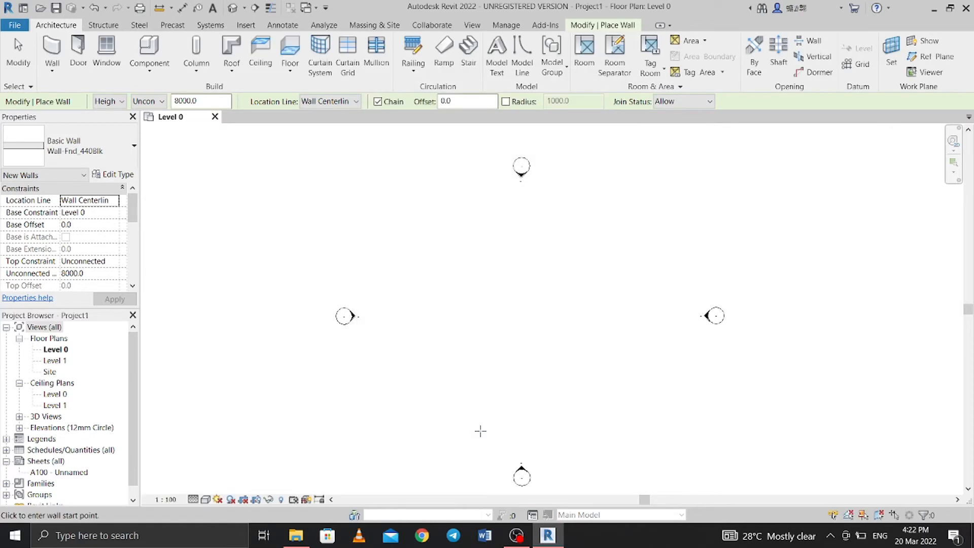
Set the new walls' location line to Wall Centerline and their unconnected height to 3000 mm
left_click(115, 202)
left_click(115, 201)
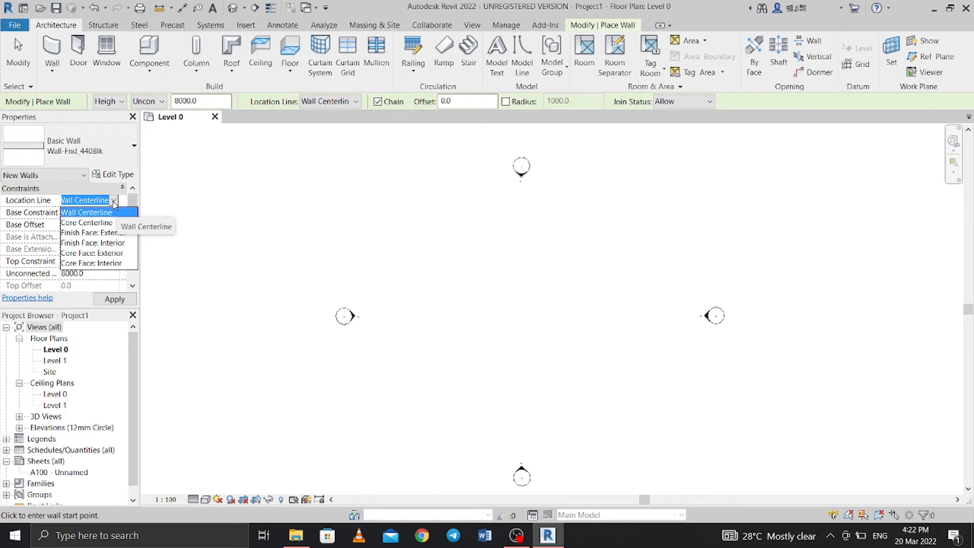
left_click(103, 213)
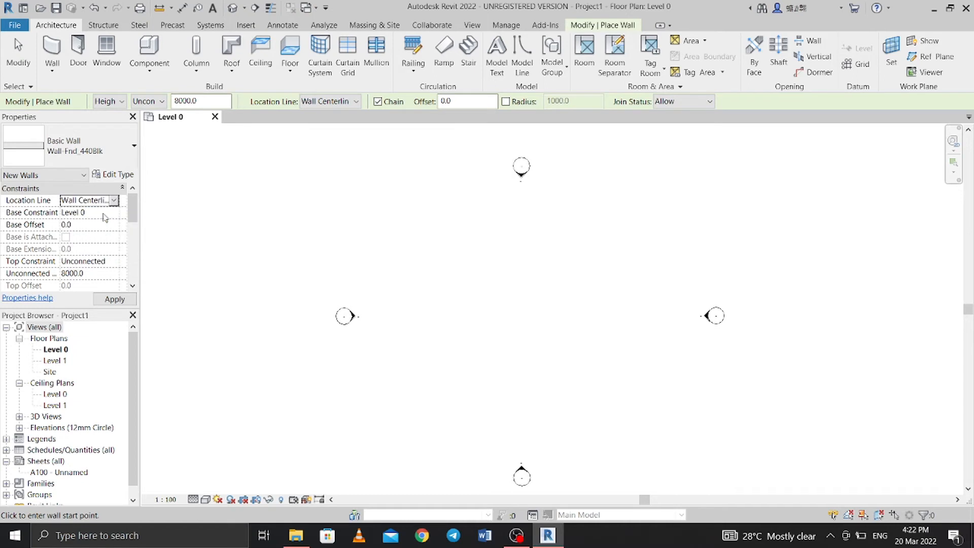
left_click(115, 299)
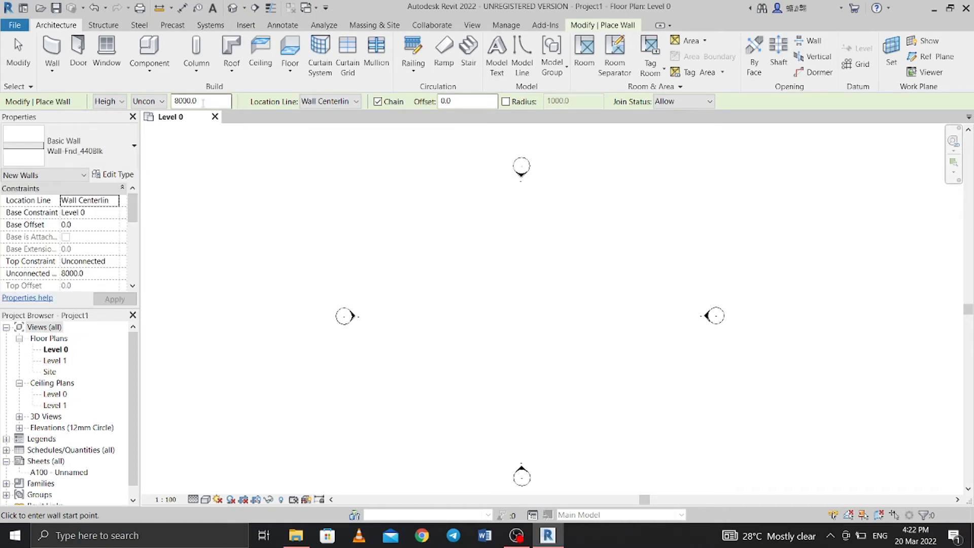
left_click_drag(203, 103, 116, 109)
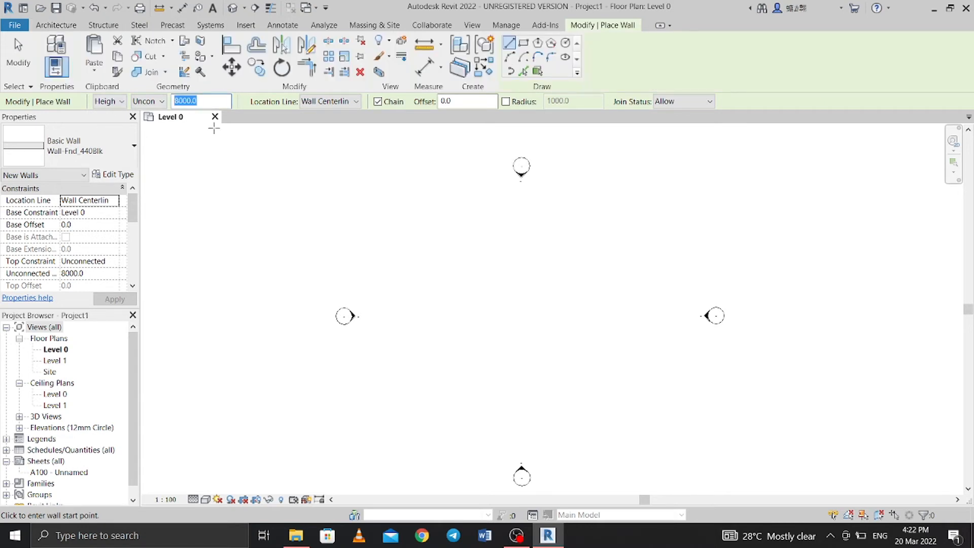
type("3000")
key("Return")
Draw three chained walls on Level 0: 6000 mm upward, 6000 mm to the right, and 5000 mm downward
left_click(437, 414)
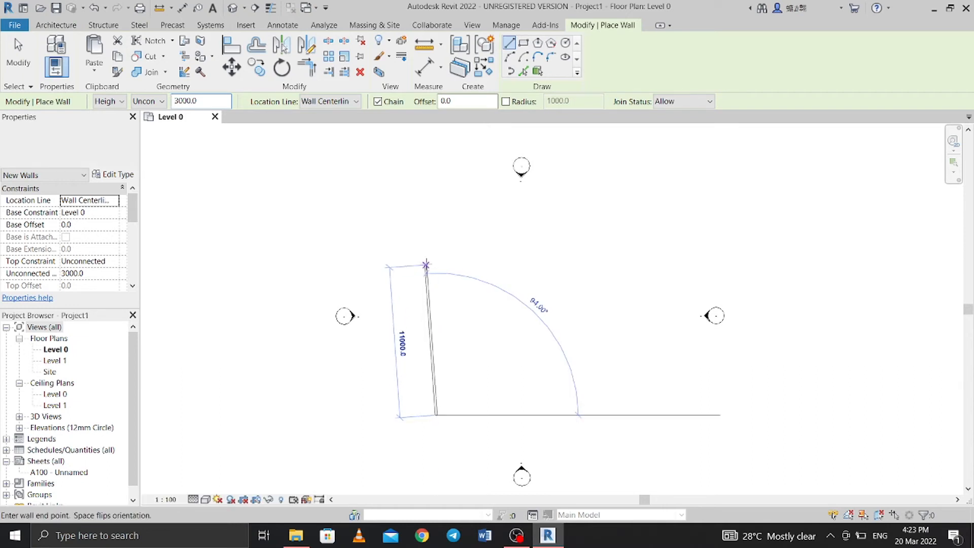
type("6000")
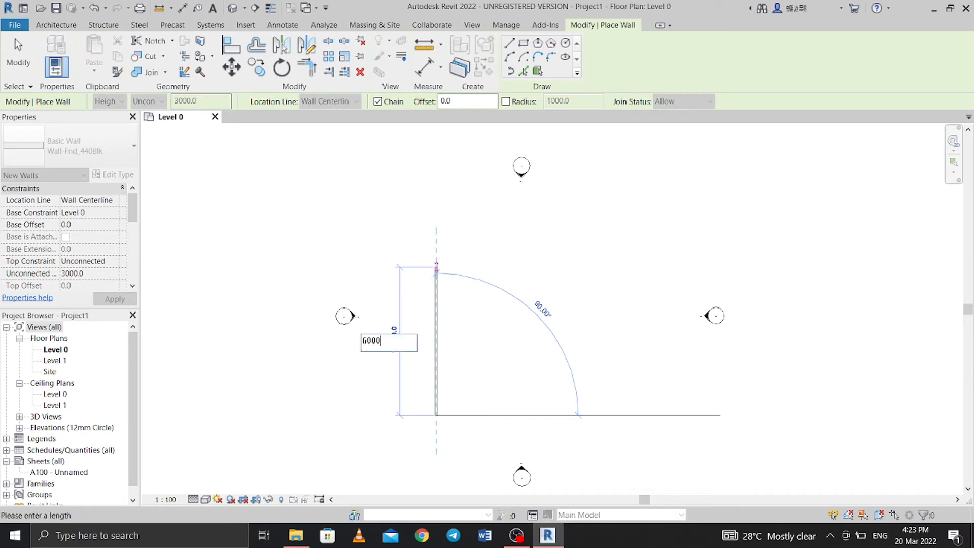
key("Return")
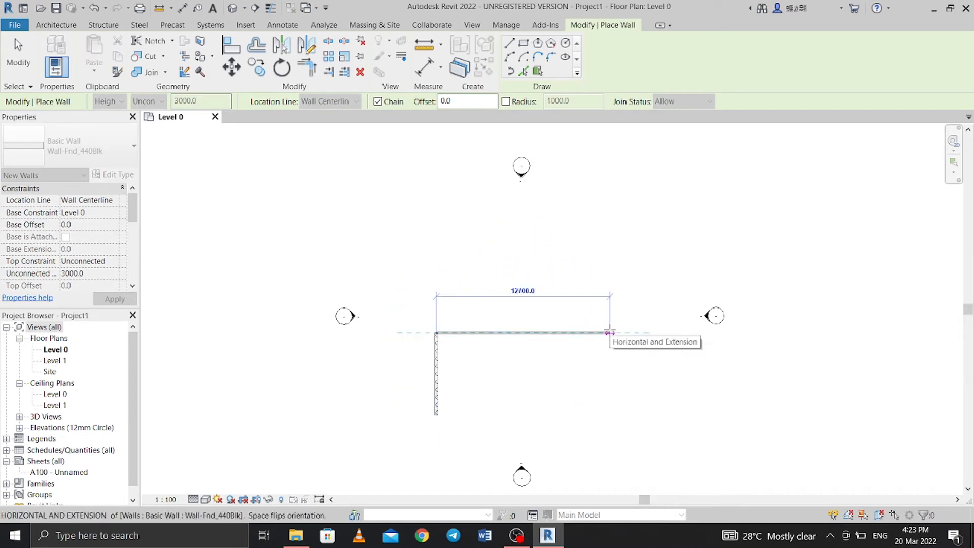
type("6000")
key("Return")
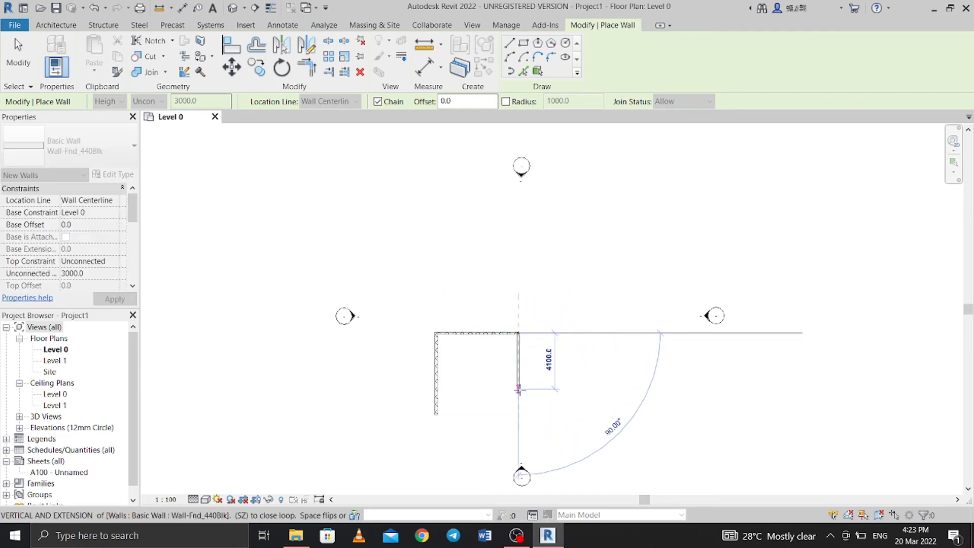
type("5000")
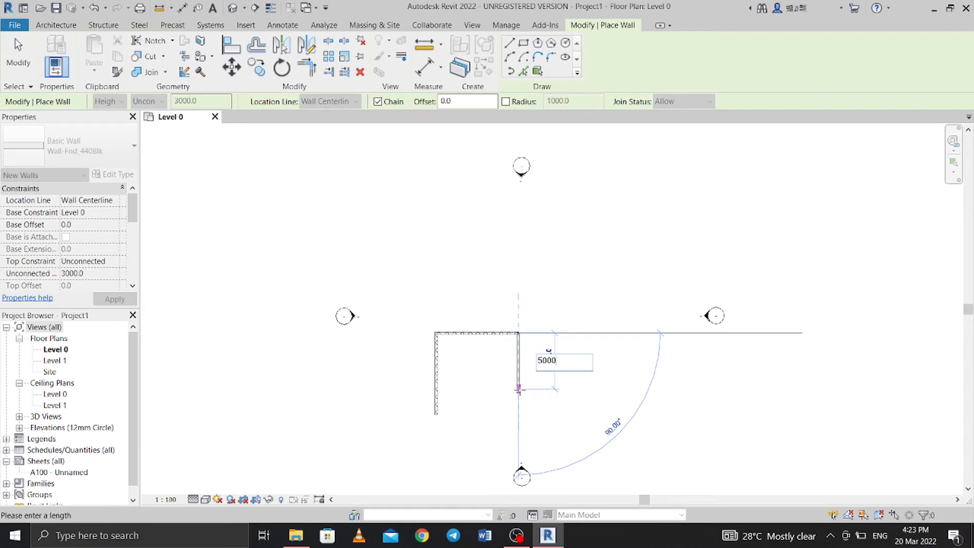
key("Return")
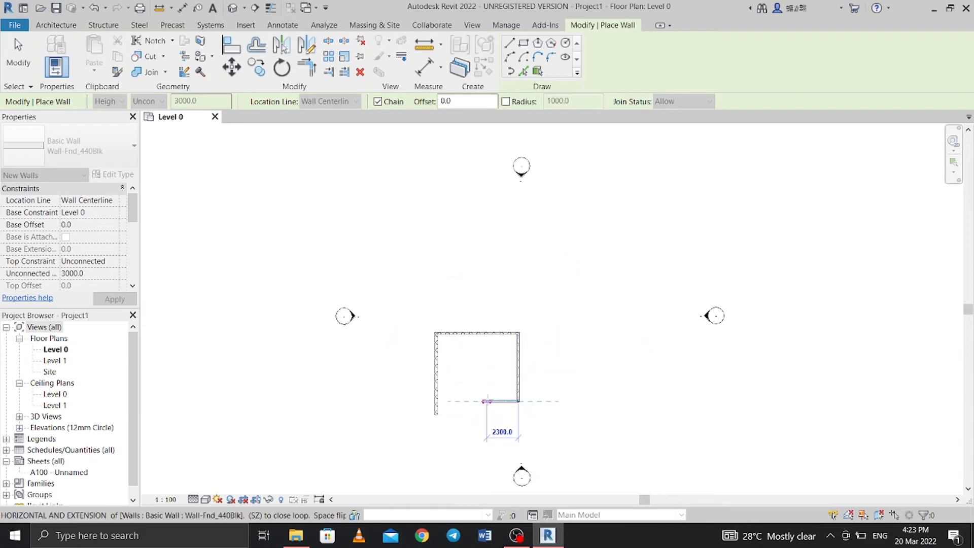
Continue the wall chain 2000 mm to the left and 1000 mm downward, and close the outline at its starting point
type("2000")
key("Return")
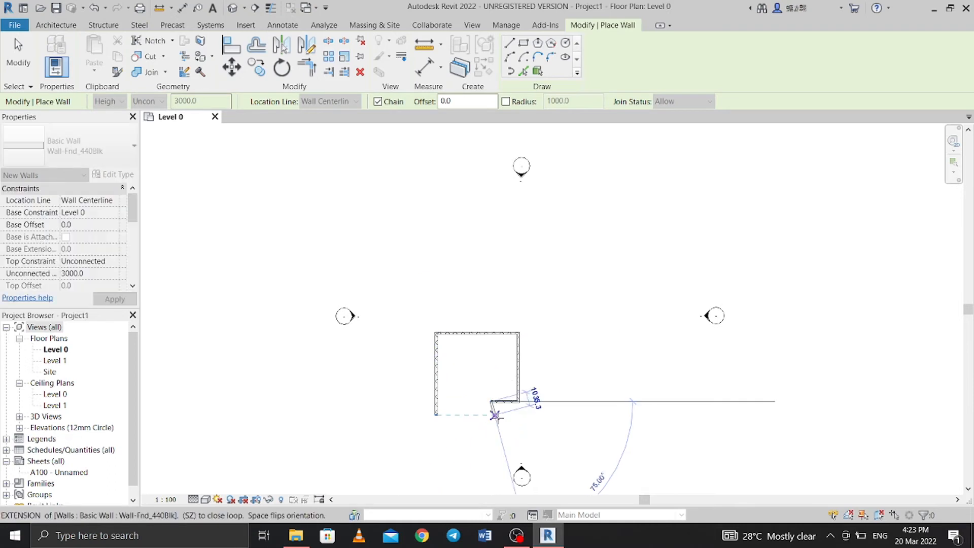
type("1000")
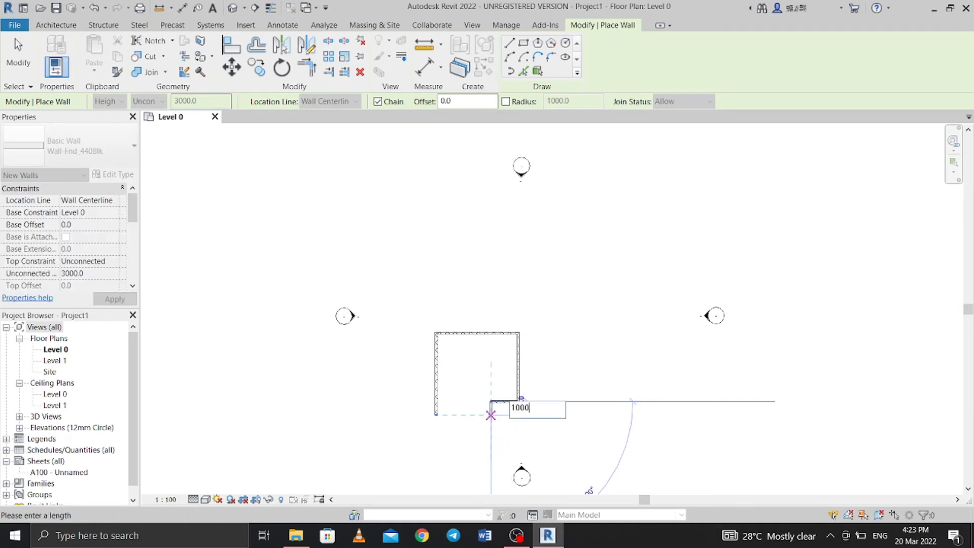
key("Return")
left_click(491, 416)
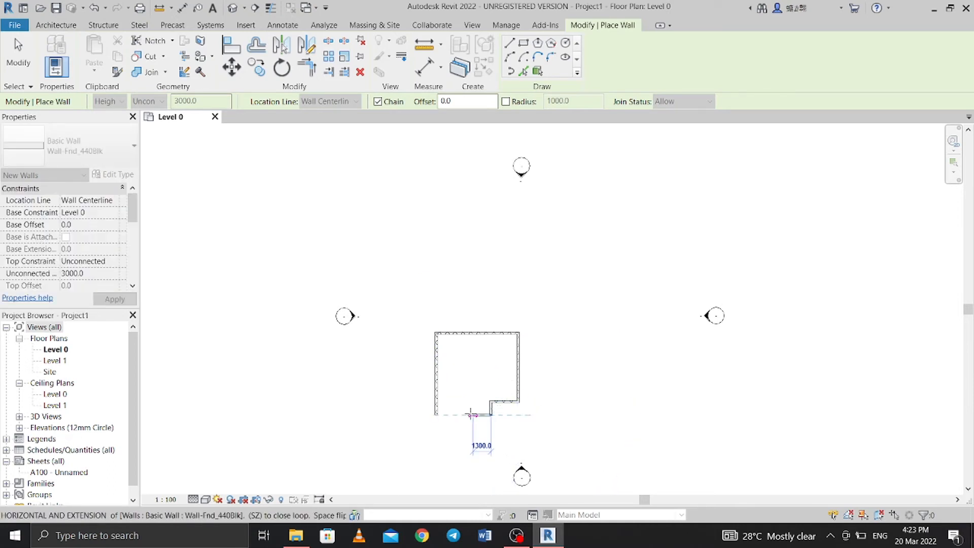
left_click(436, 415)
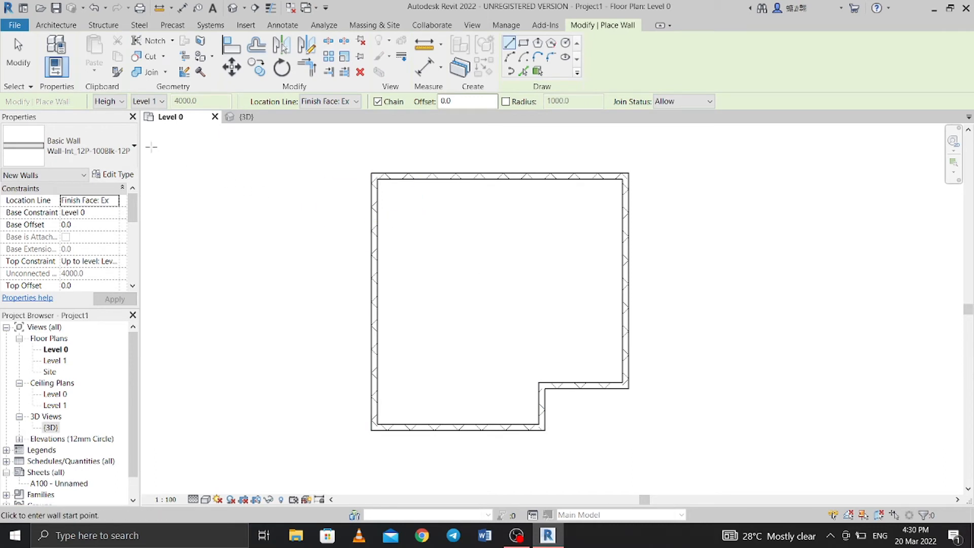
Set the new walls to type Wall-Int_12P-100Blk-12P with the location line at Finish Face: Exterior
left_click(135, 148)
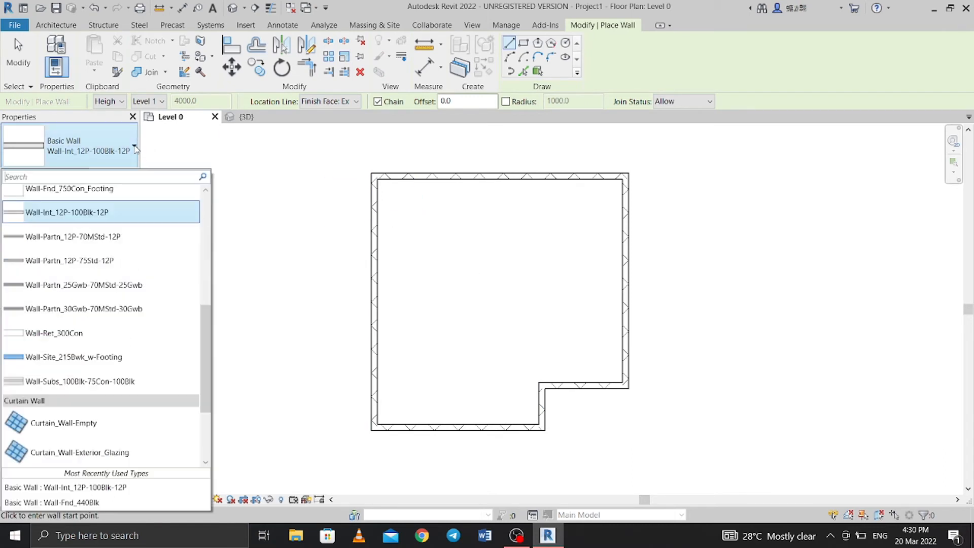
left_click(108, 213)
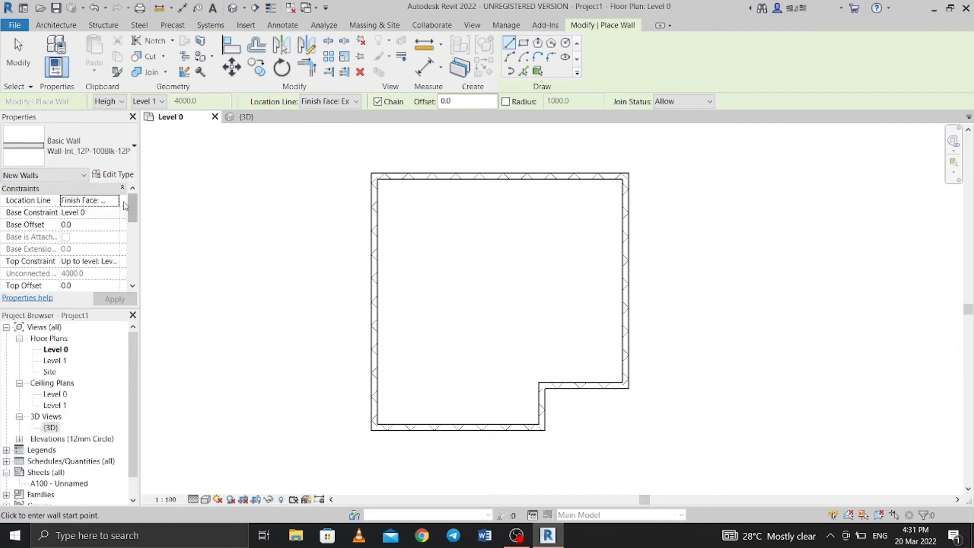
left_click(114, 201)
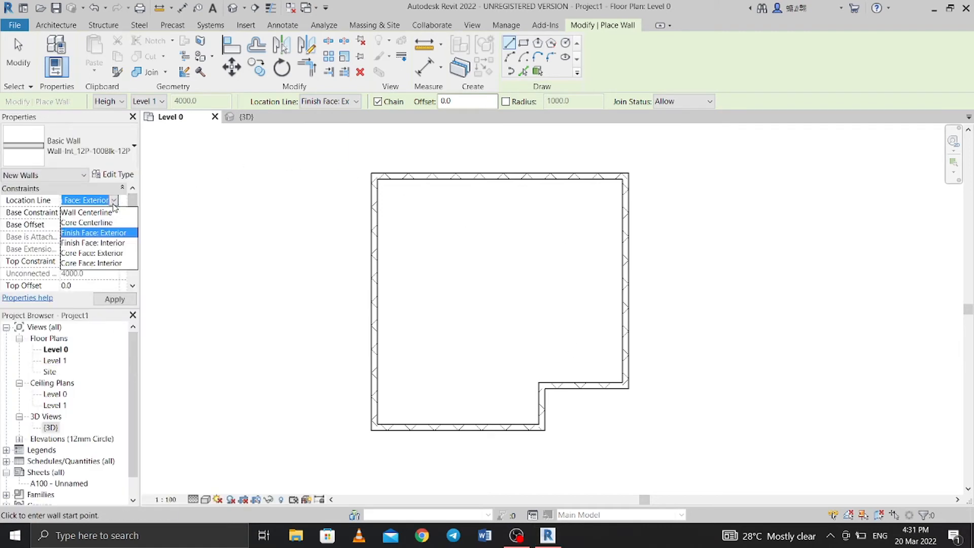
left_click(105, 233)
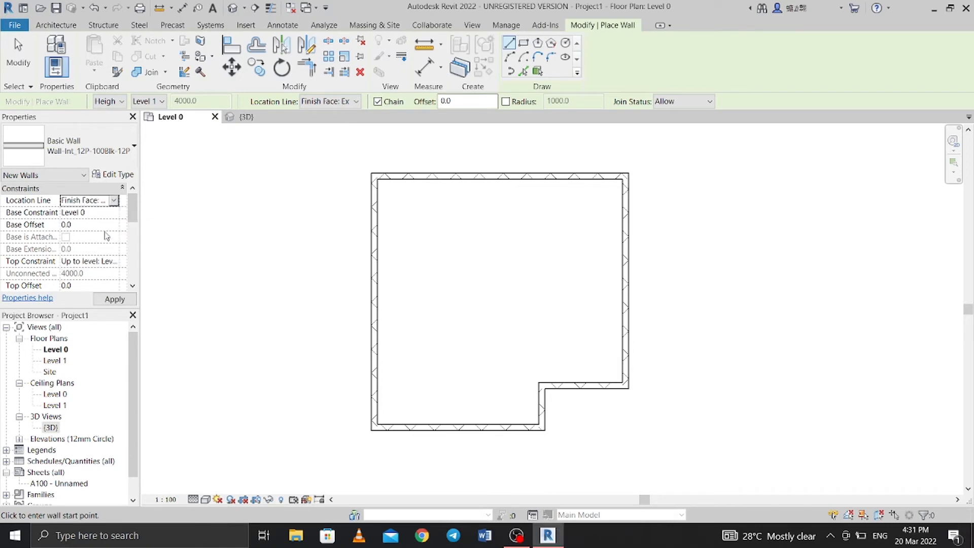
left_click(121, 300)
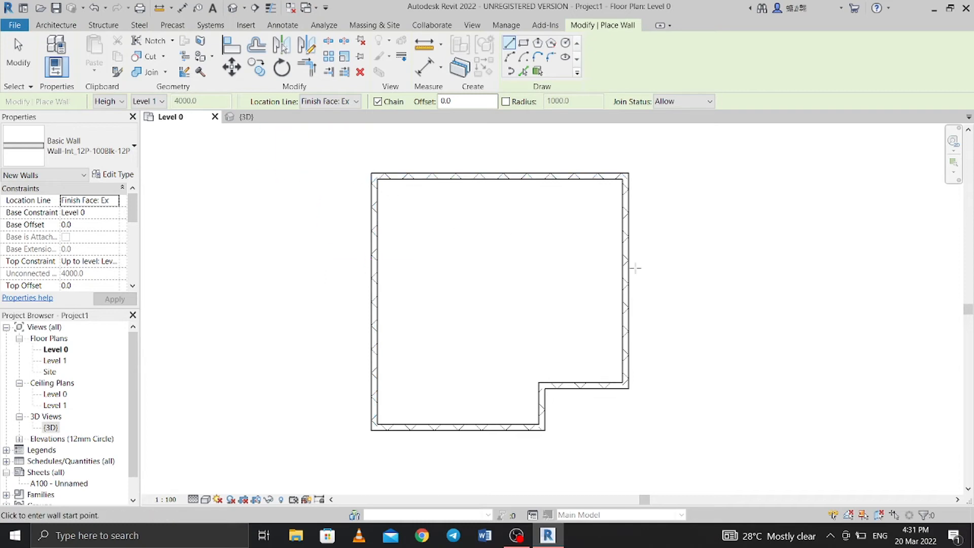
Draw an interior wall 2000 mm up from the outline's inner notch corner and continue it left to the outer wall
left_click(540, 382)
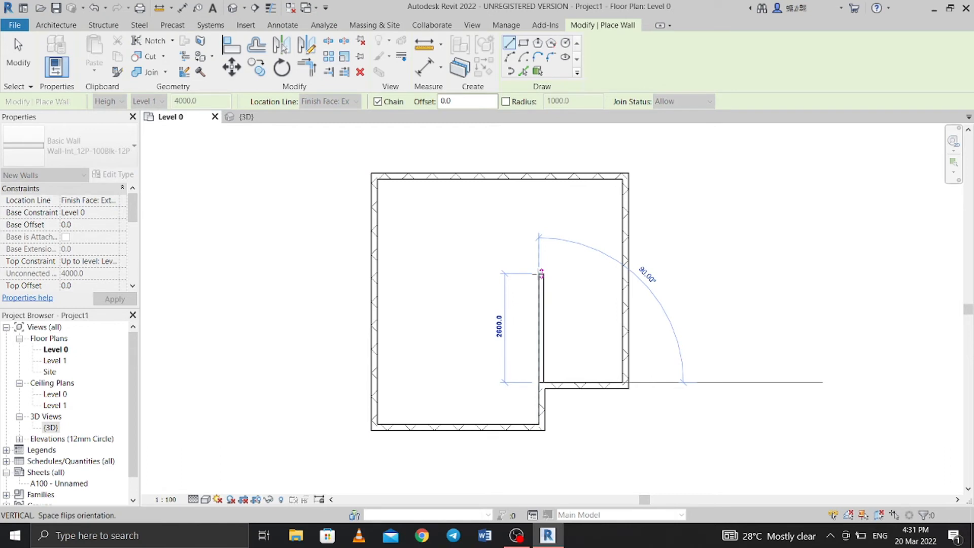
type("2600")
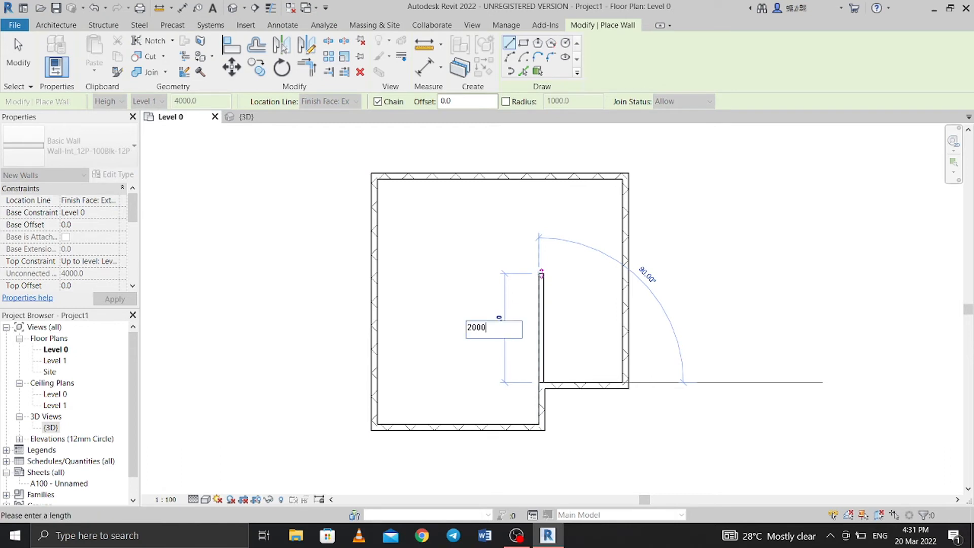
key("Return")
left_click(377, 296)
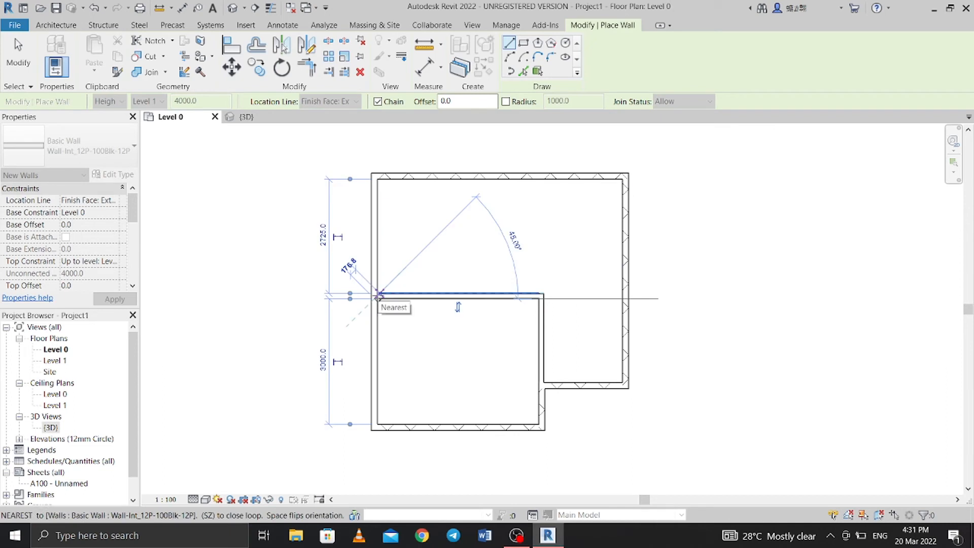
key("Escape")
key("Escape")
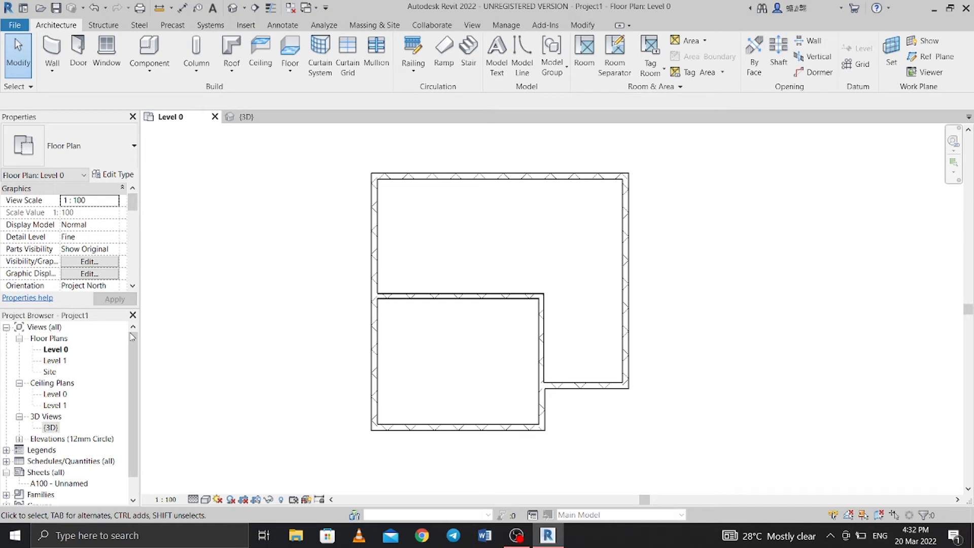
In the 3D view, set the elevation of Level 1 to 3000 mm
left_click(50, 428)
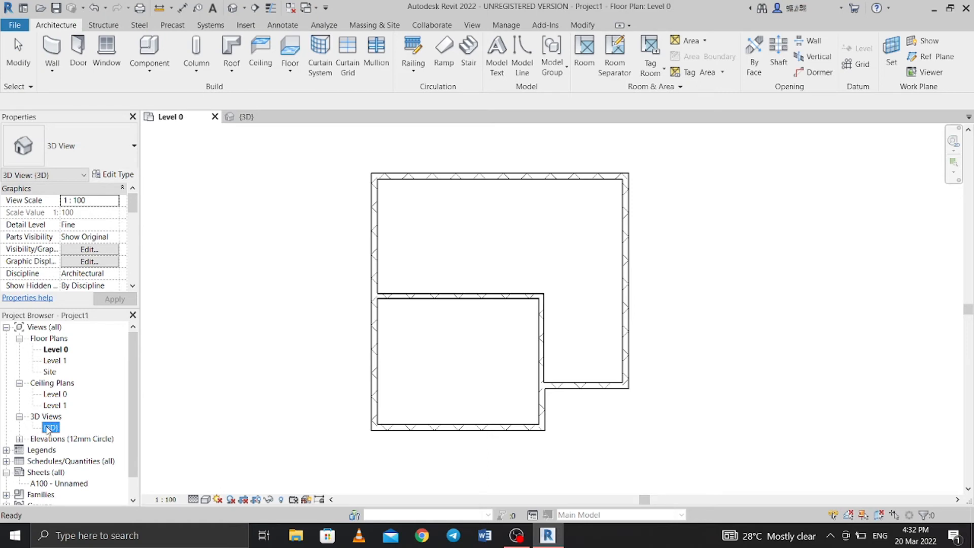
double_click(51, 428)
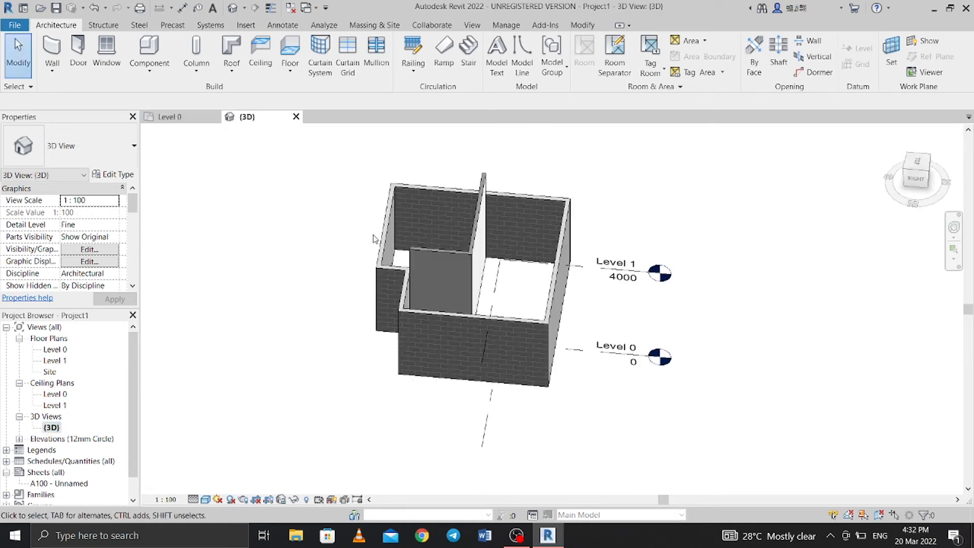
left_click(954, 227)
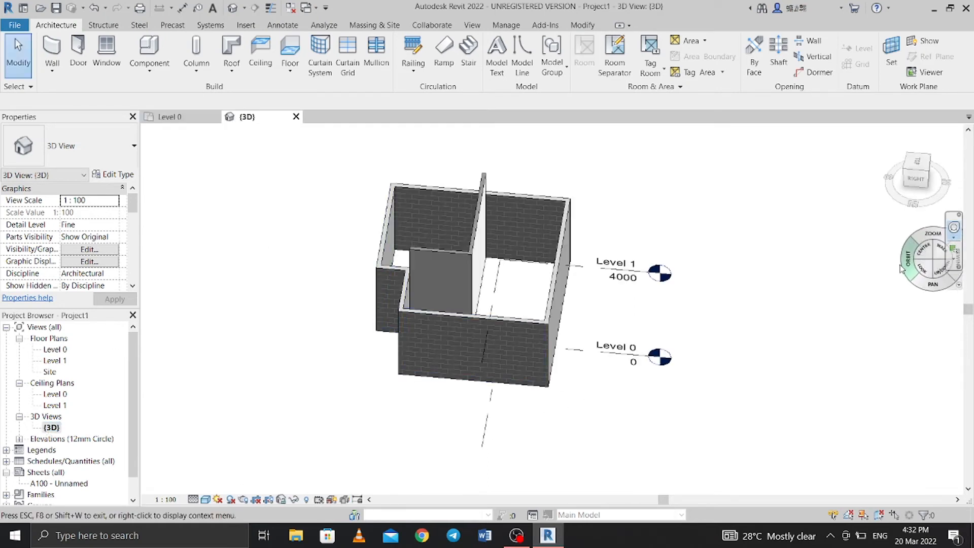
mouse_move(679, 382)
left_mouse_down()
mouse_move(819, 413)
mouse_move(782, 429)
left_mouse_up()
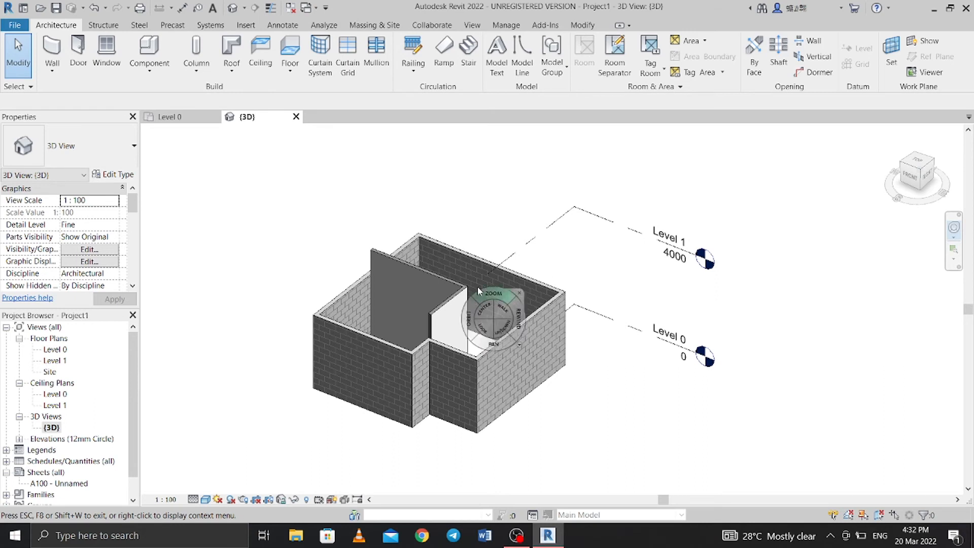
left_click_drag(626, 373, 577, 405)
left_click_drag(573, 371, 577, 360)
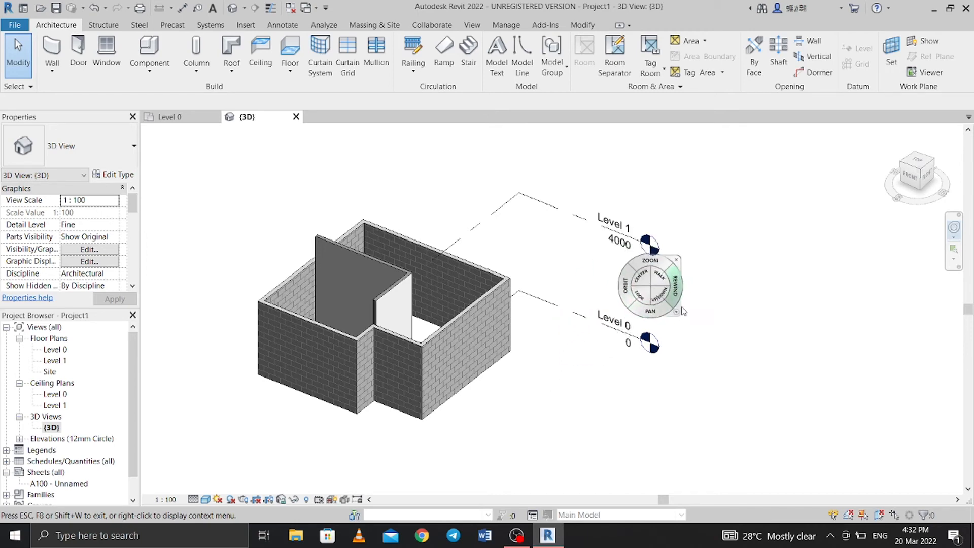
key("Escape")
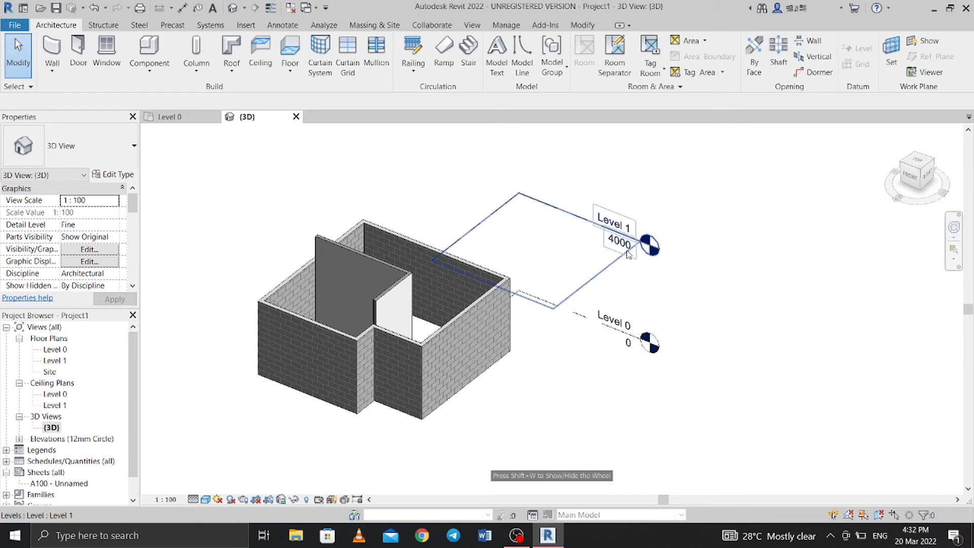
double_click(627, 249)
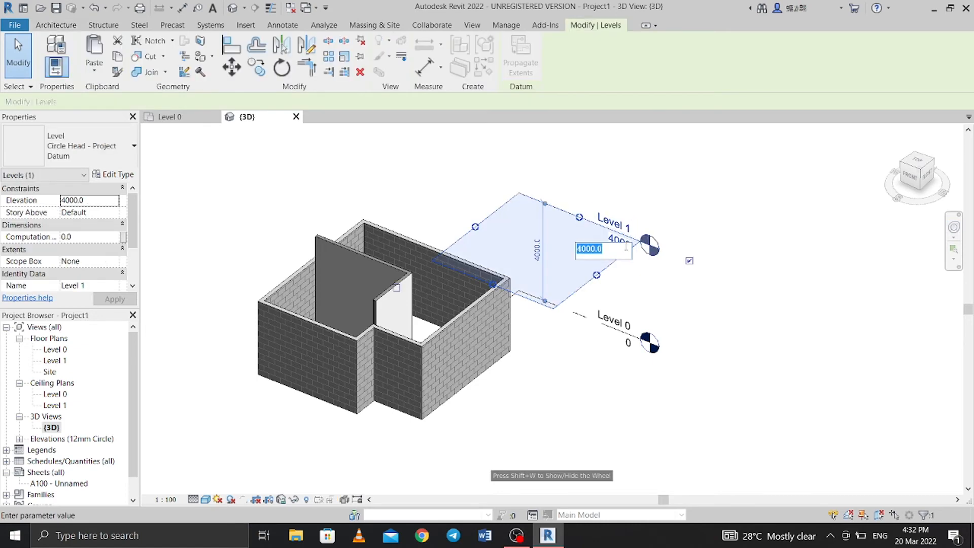
type("3000")
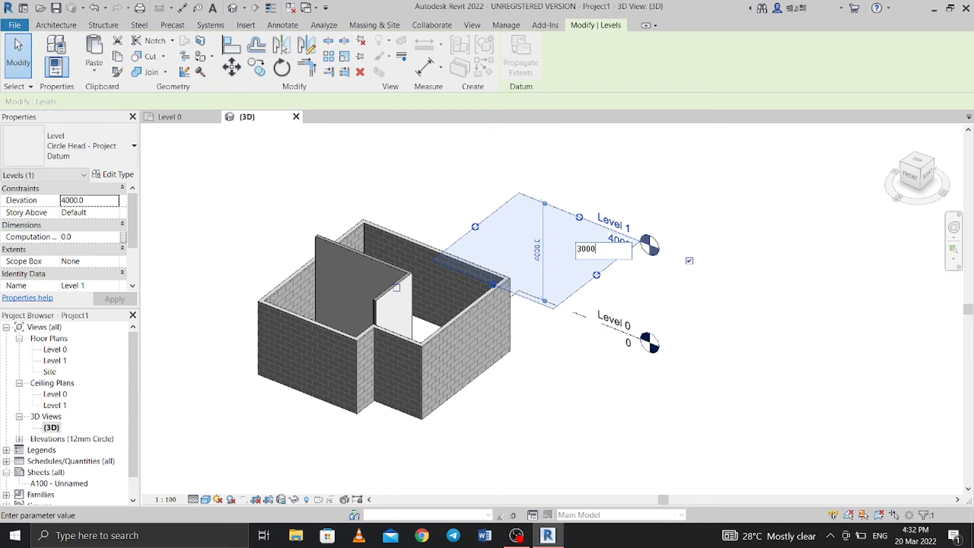
key("Return")
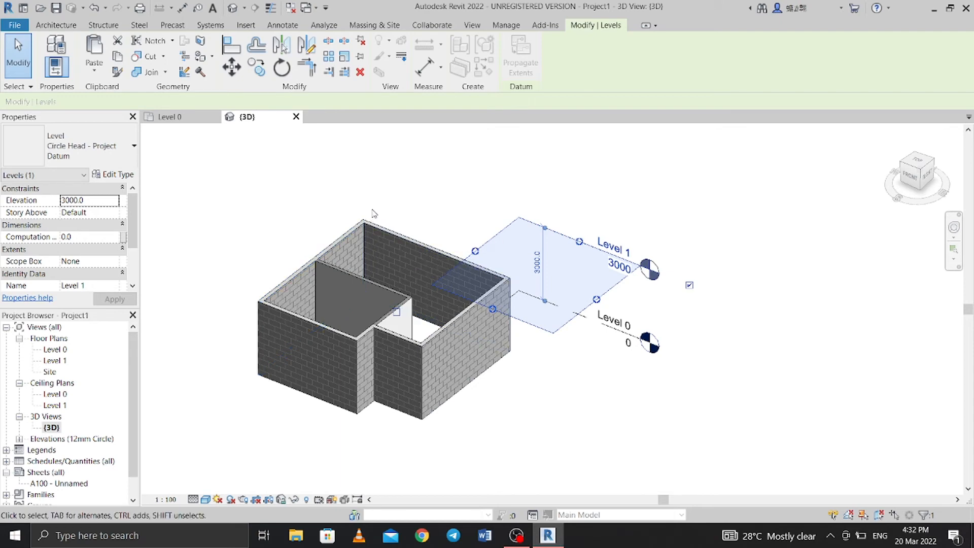
Start an architectural floor on Level 0 and sketch a rectangular boundary around the full outer extents of the walls
left_click(179, 117)
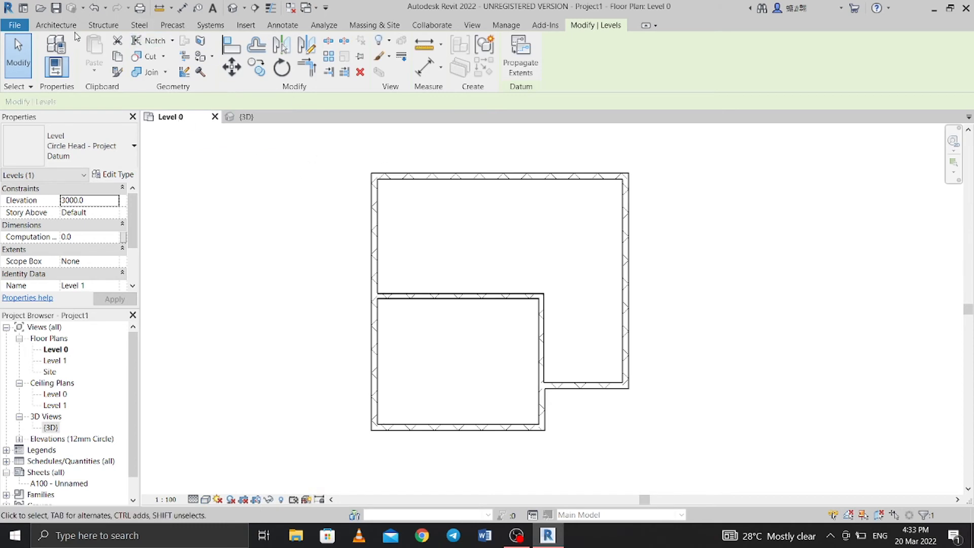
left_click(59, 27)
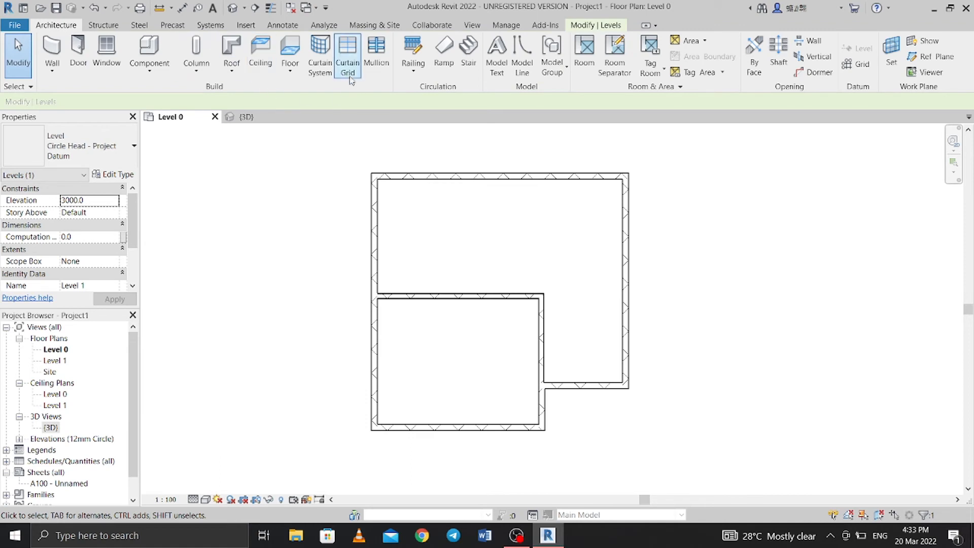
left_click(292, 74)
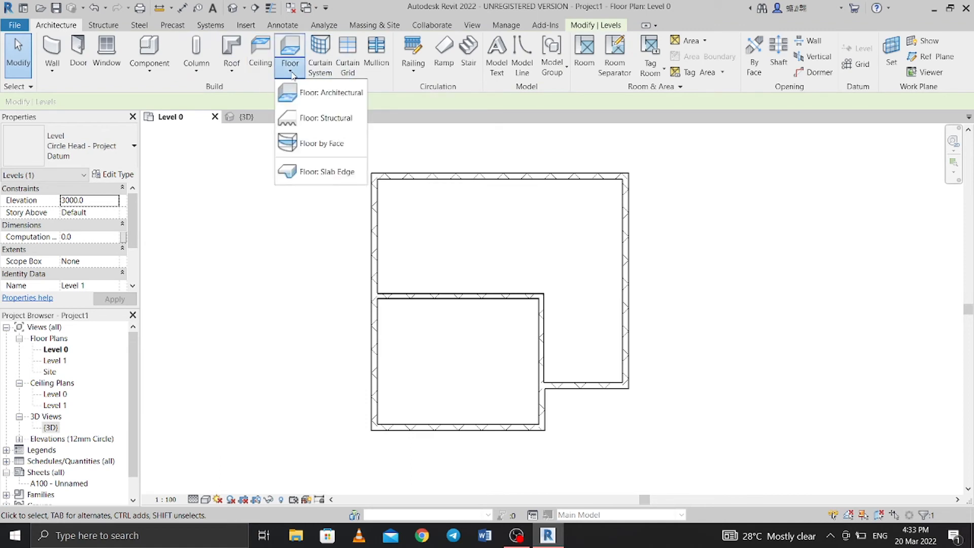
left_click(315, 101)
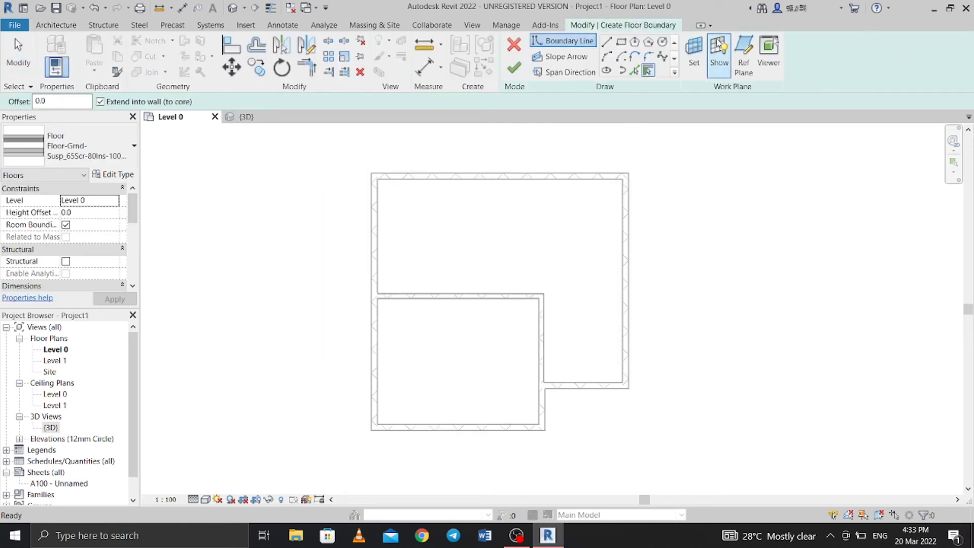
left_click(622, 42)
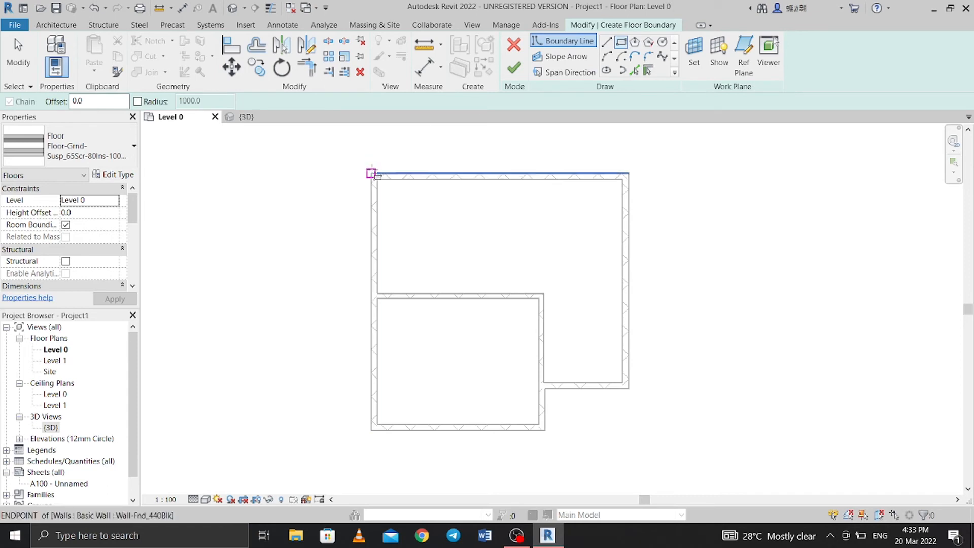
left_click(371, 173)
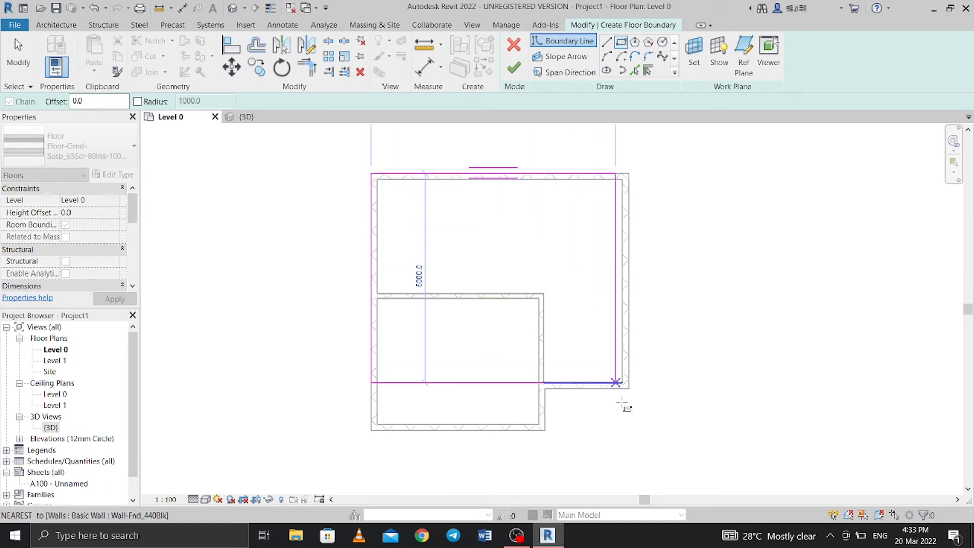
left_click(629, 430)
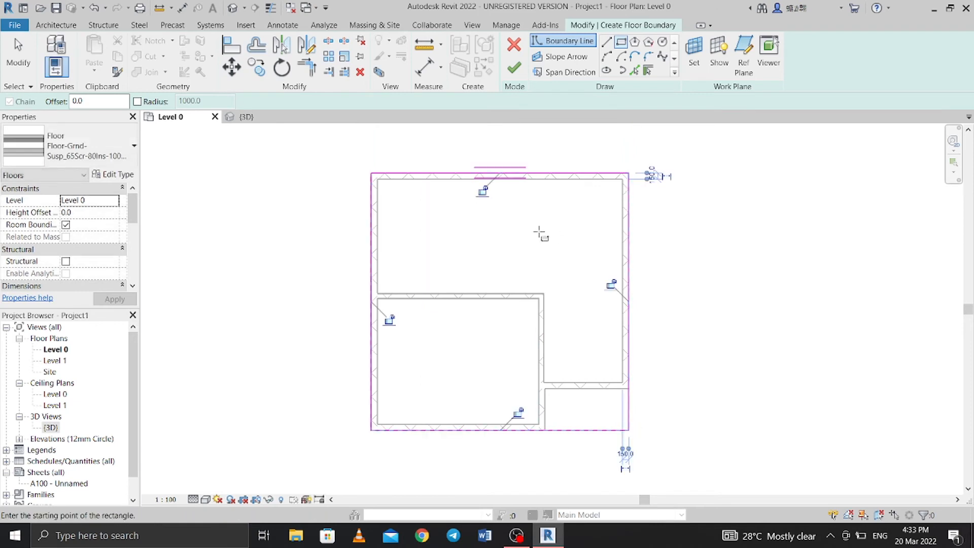
Set the floor type to Floor-Upper_160mmConc-CorusComFlor51, finish the floor and check it in the 3D view
left_click(127, 147)
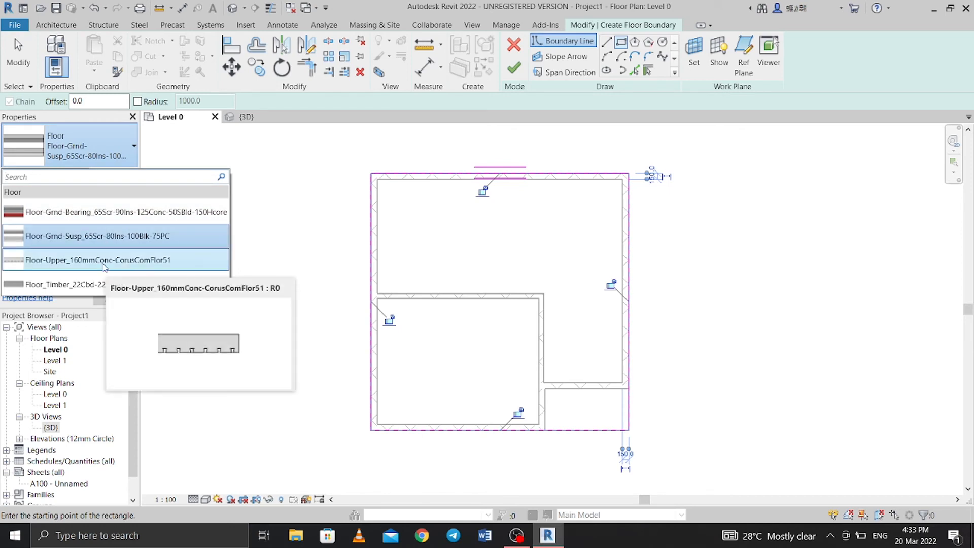
mouse_move(103, 267)
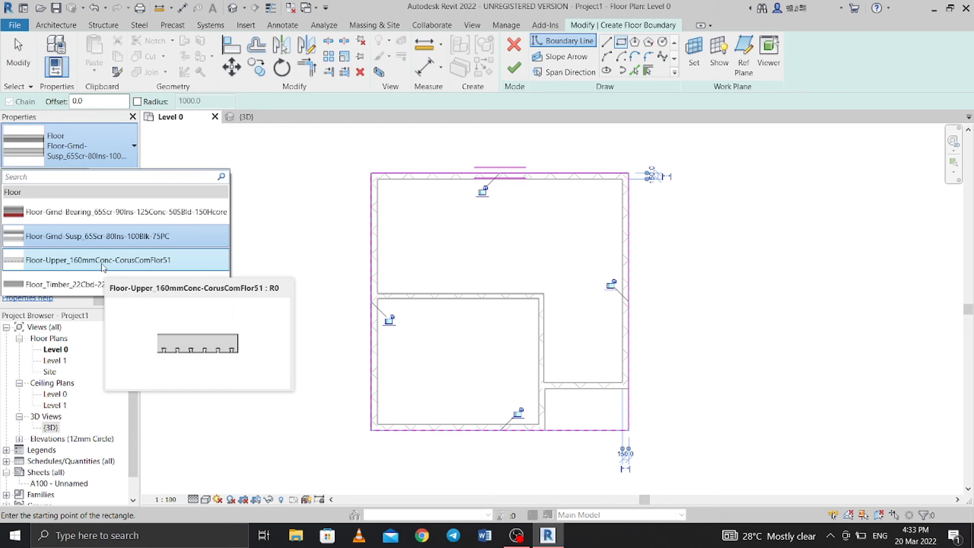
left_click(103, 268)
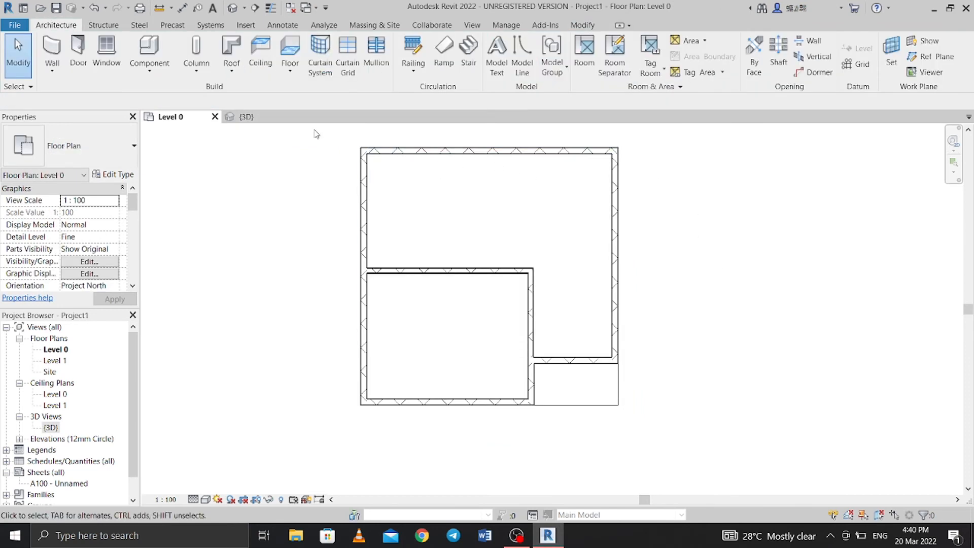
left_click(268, 121)
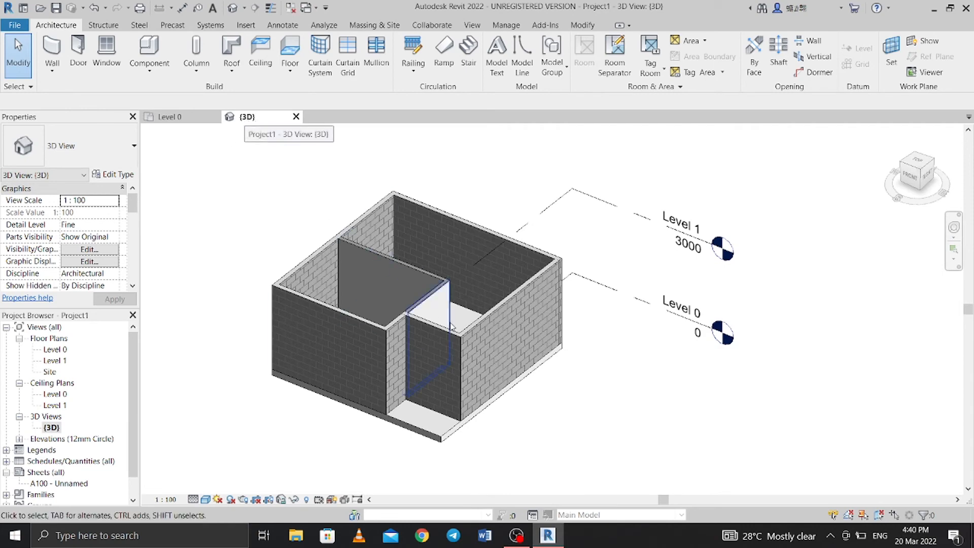
scroll(512, 375, "up", 4)
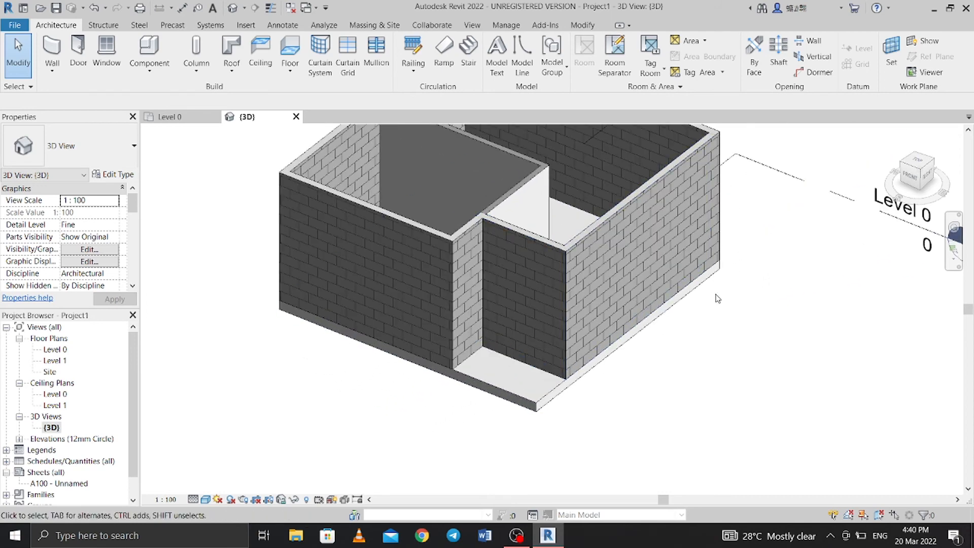
scroll(710, 304, "down", 2)
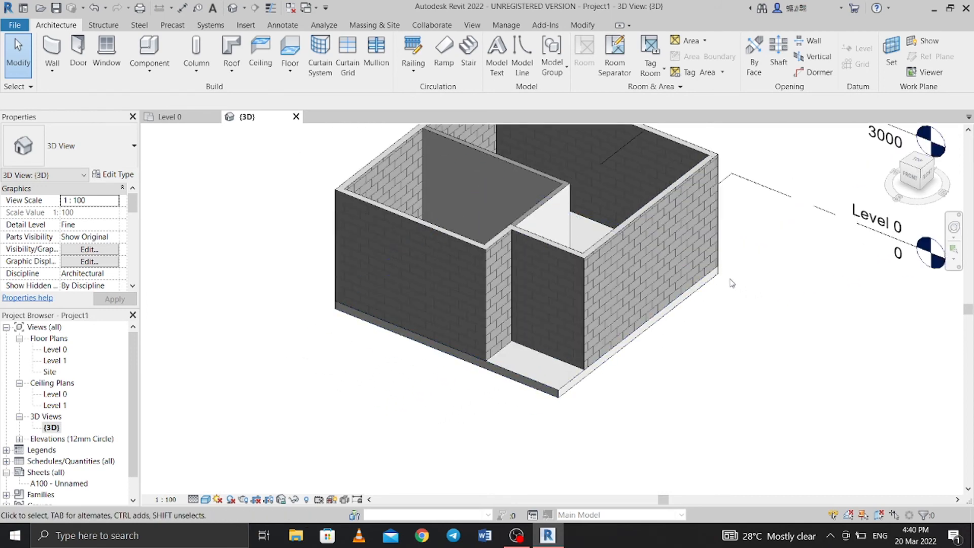
middle_click_drag(732, 281, 748, 344, "shift")
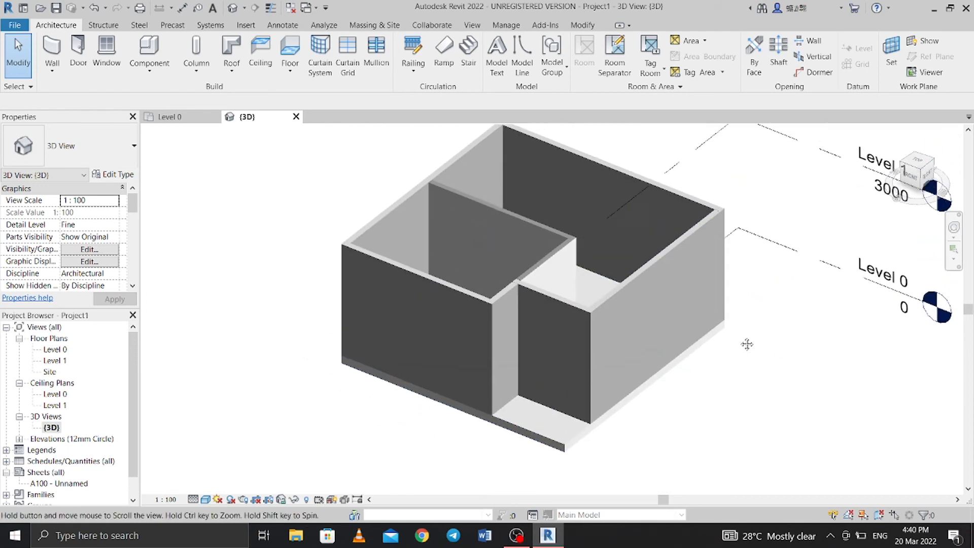
On the Level 0 plan, place 910x2110mm Doors_IntSgl doors in the recessed entrance wall and the horizontal interior wall, swinging inward
left_click(165, 122)
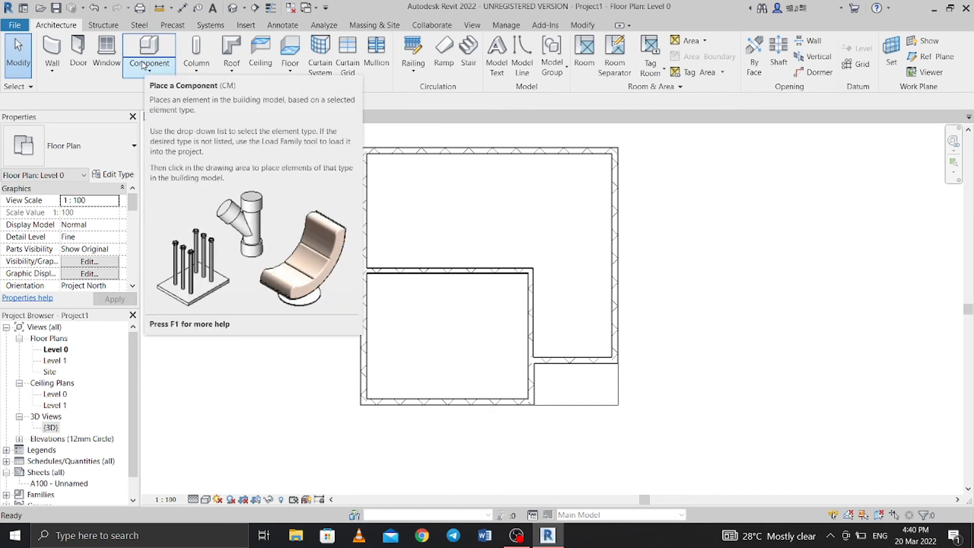
left_click(75, 47)
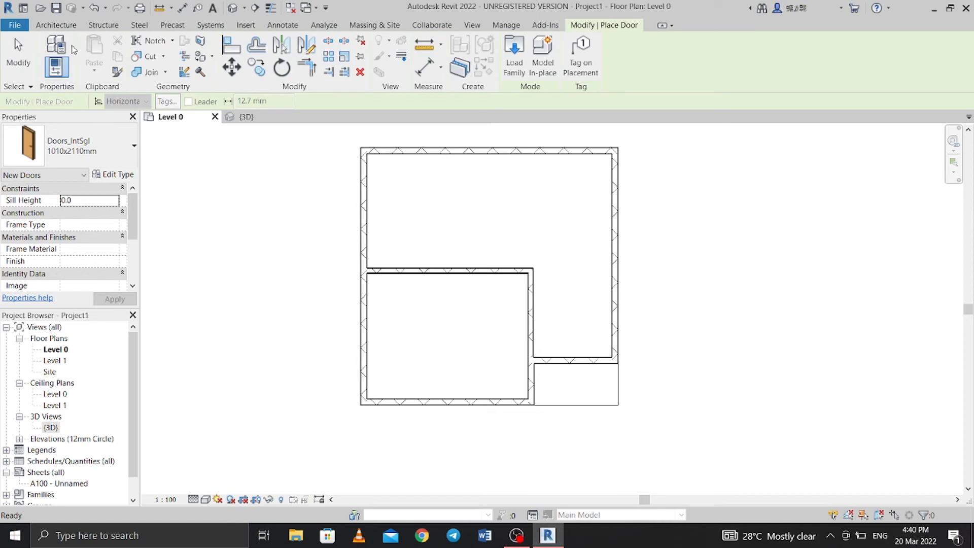
left_click(96, 149)
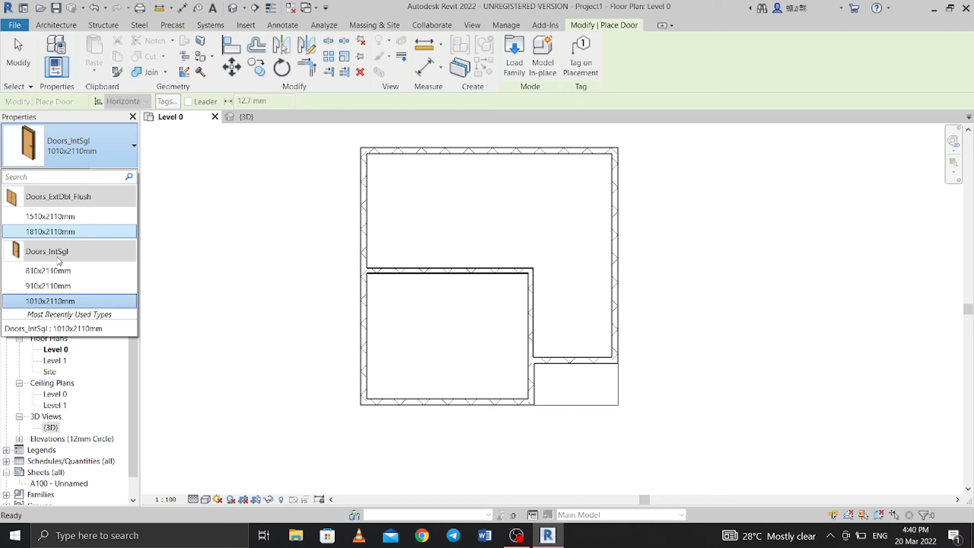
left_click(57, 286)
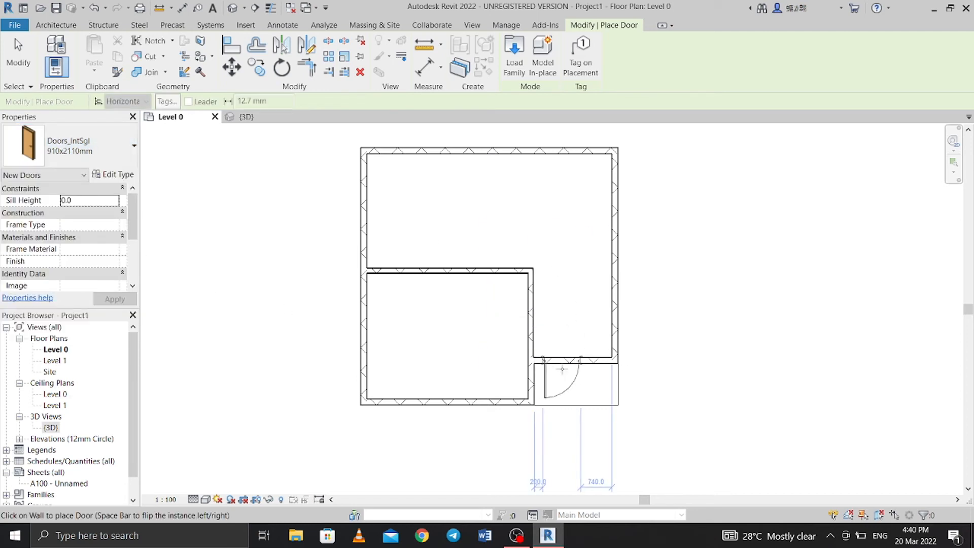
left_click(563, 358)
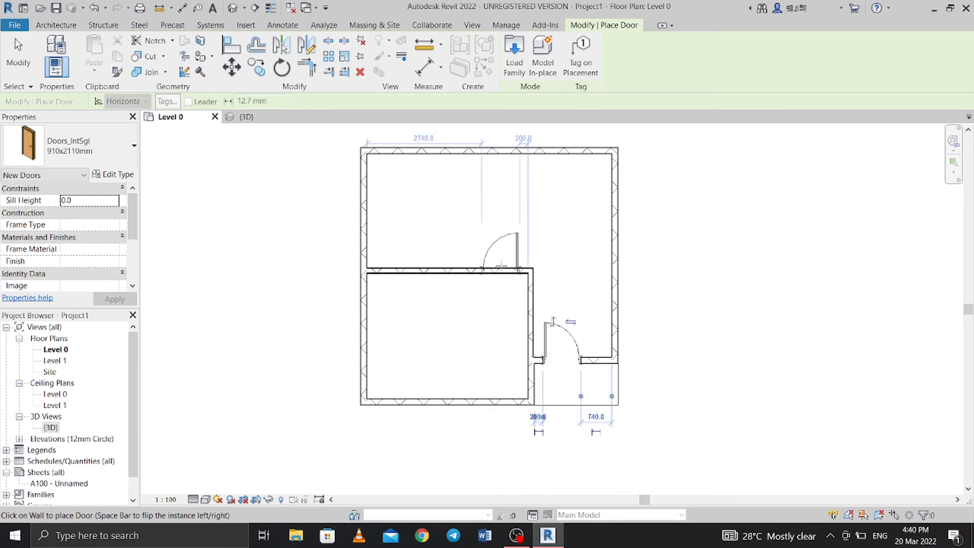
left_click(500, 277)
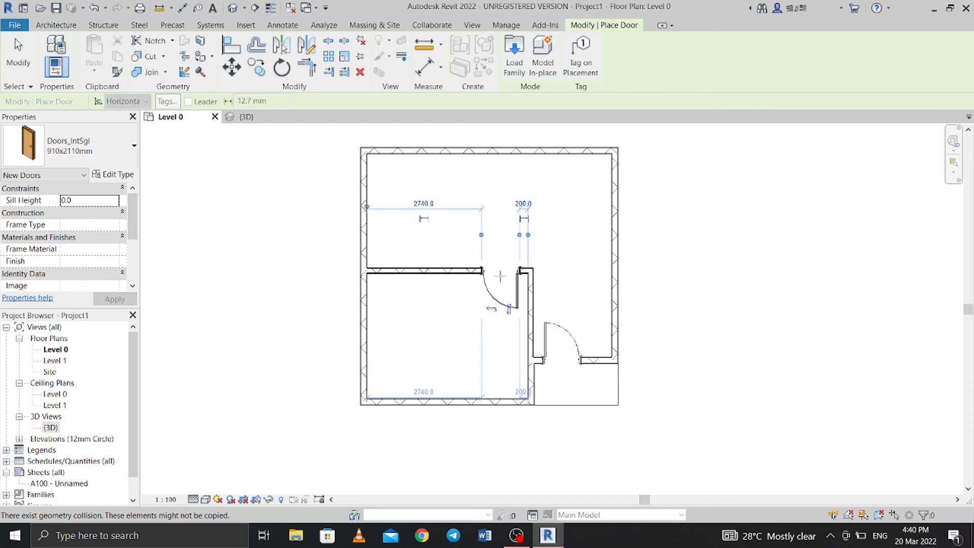
Choose the Windows_Sgl_Plain 1360x910mm window type and place one window in the lower outer wall, 1000 mm from its left inner corner
left_click(56, 26)
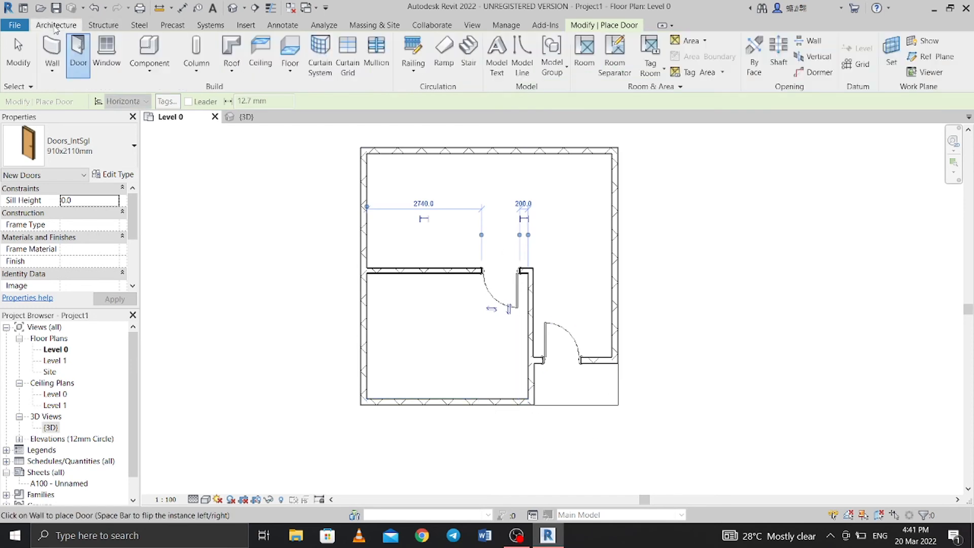
left_click(108, 64)
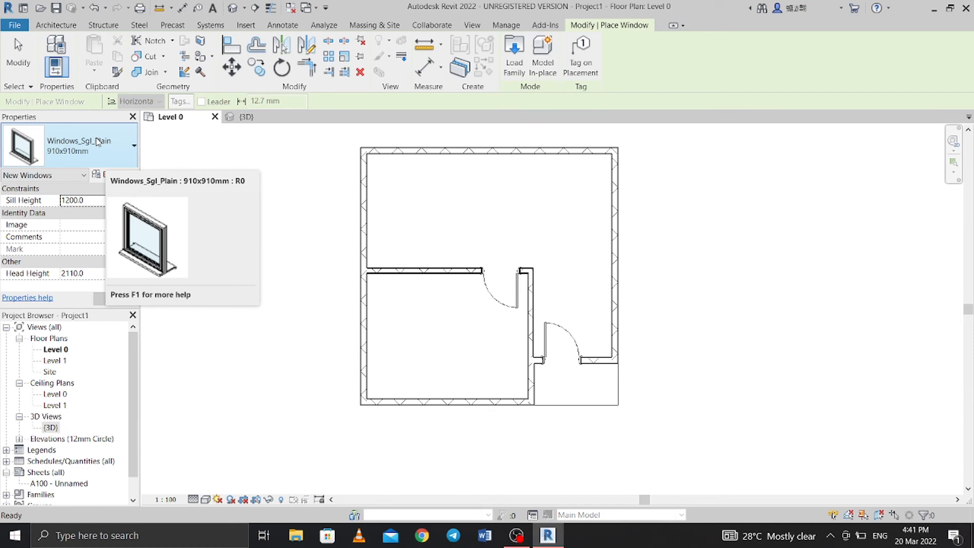
left_click(98, 142)
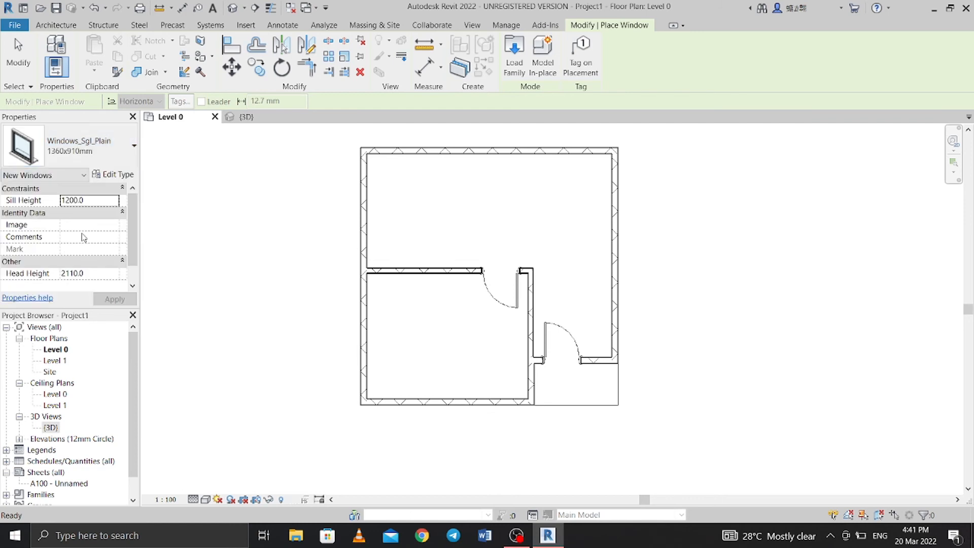
left_click(65, 247)
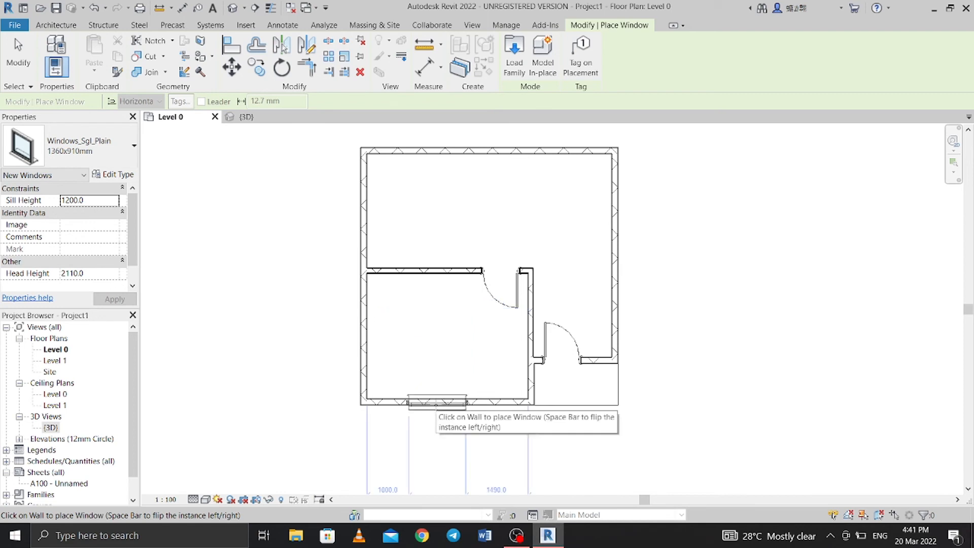
left_click(436, 395)
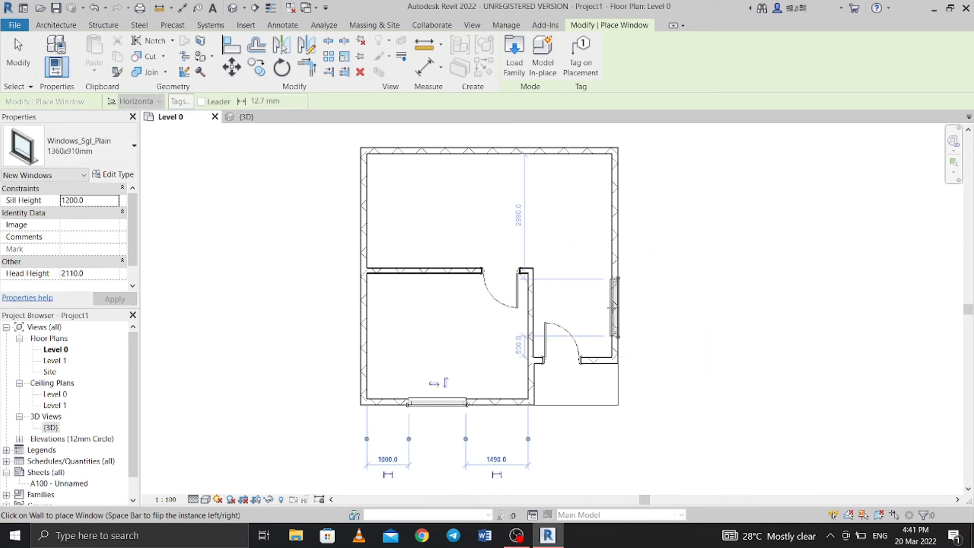
Place two more of these windows in the right outer wall, two in the upper wall and one in the upper room's left wall
left_click(616, 308)
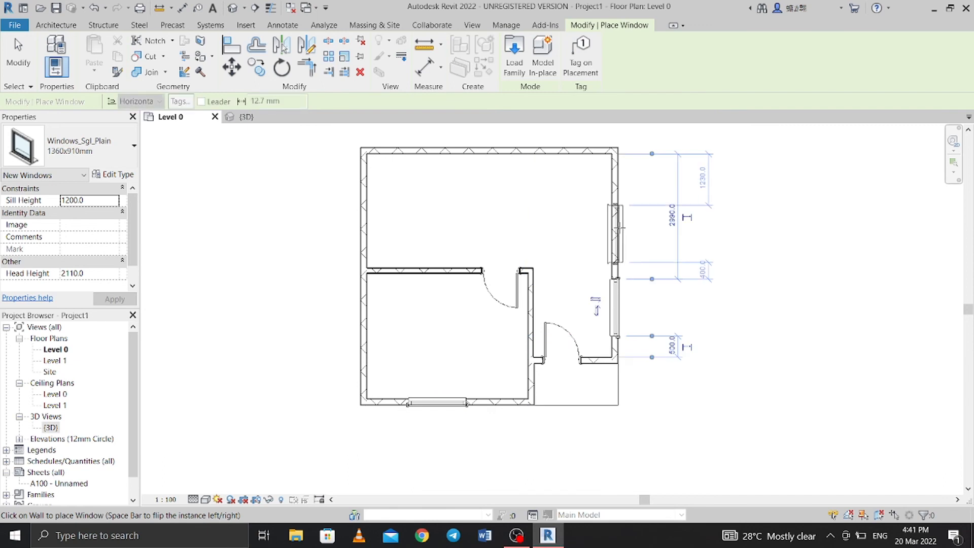
left_click(613, 207)
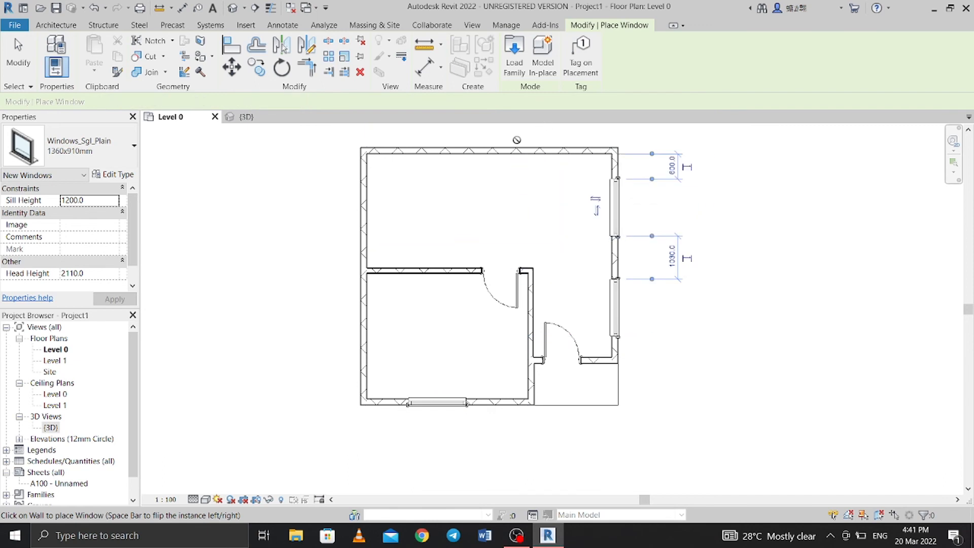
left_click(550, 151)
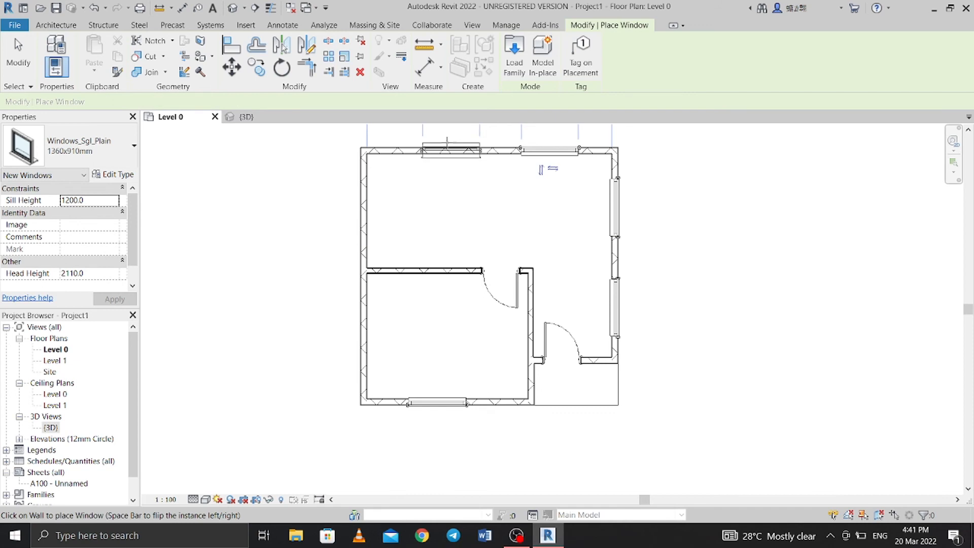
left_click(440, 151)
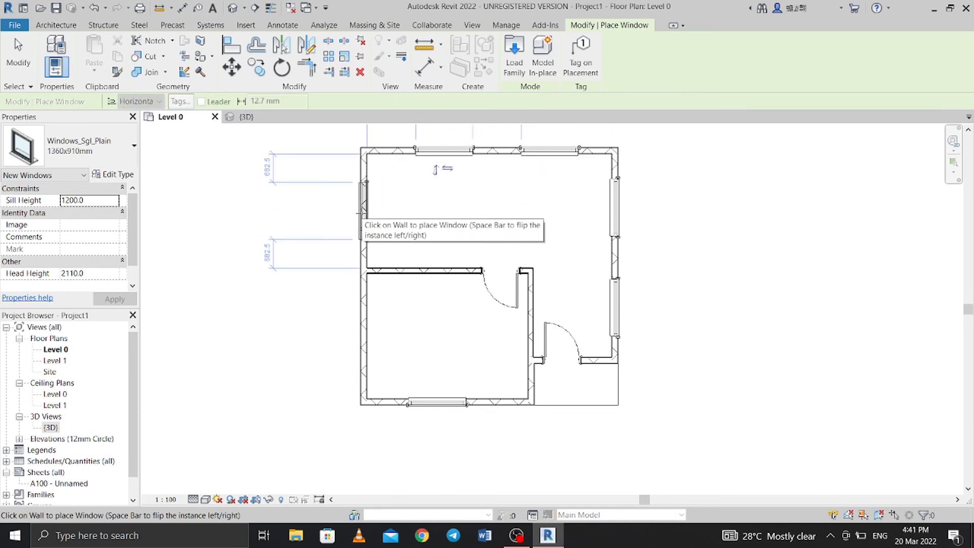
left_click(363, 209)
left_click(364, 336)
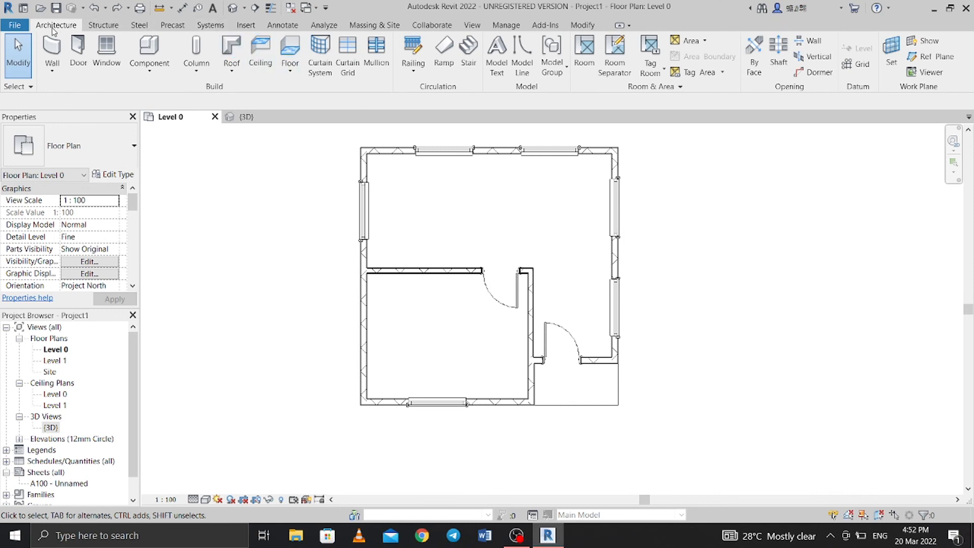
Start a roof by footprint, move it to Level 1 and set the overhang to 500 mm
left_click(229, 53)
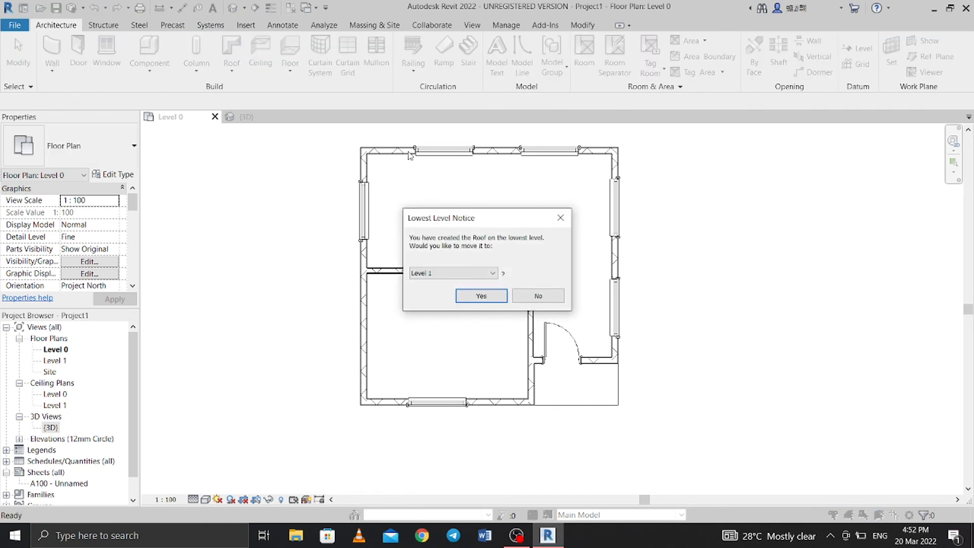
left_click(487, 299)
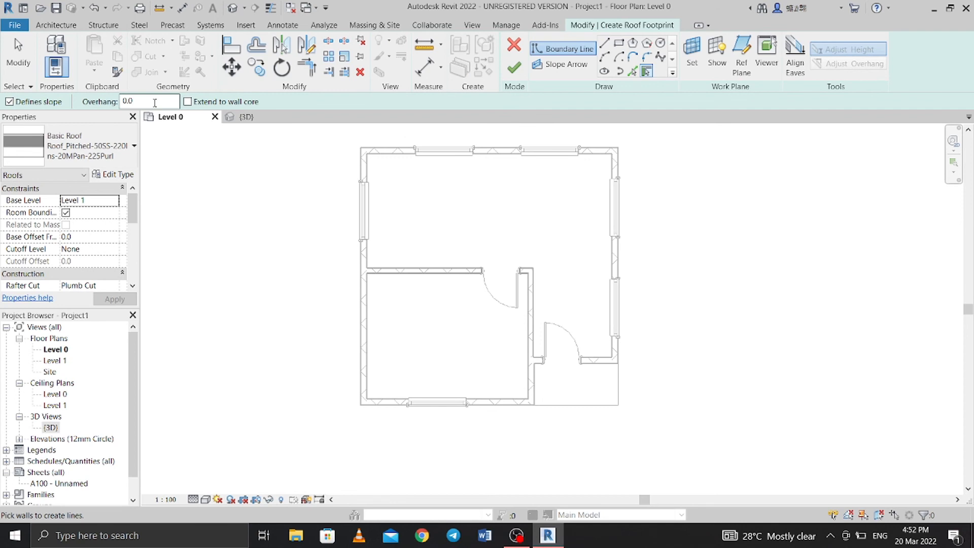
double_click(155, 102)
type("500")
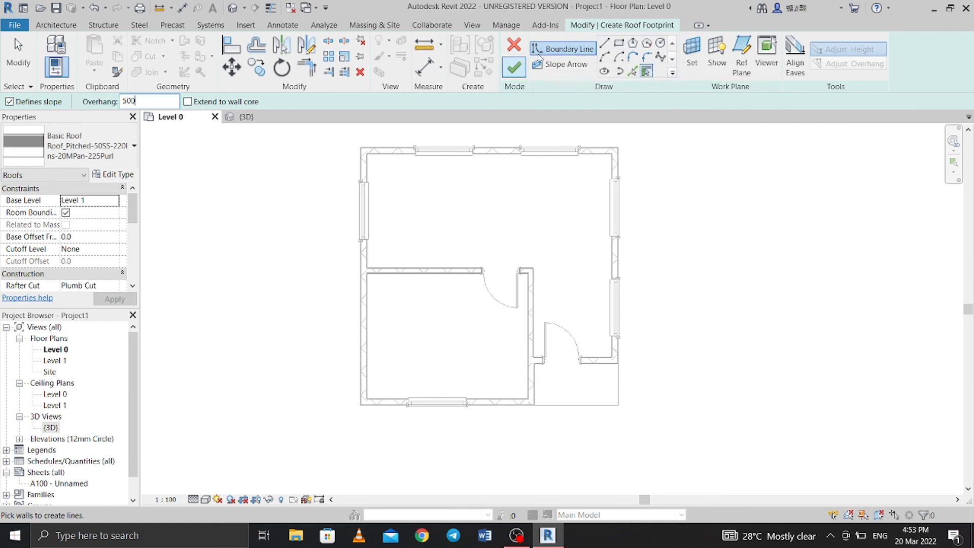
Pick the upper, left, lower and right outer walls as roof boundaries and trim the open lower-right corner into a closed rectangle
left_click(453, 149)
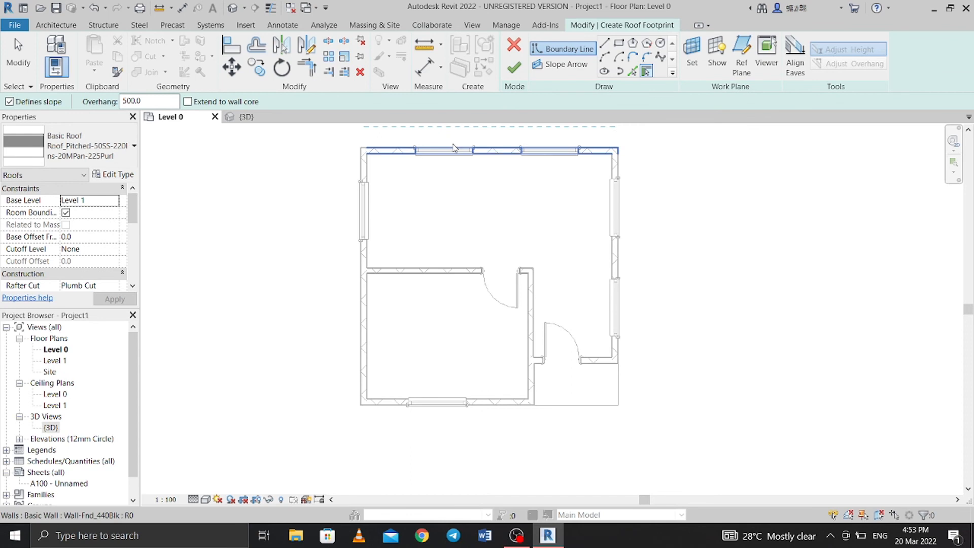
left_click(363, 180)
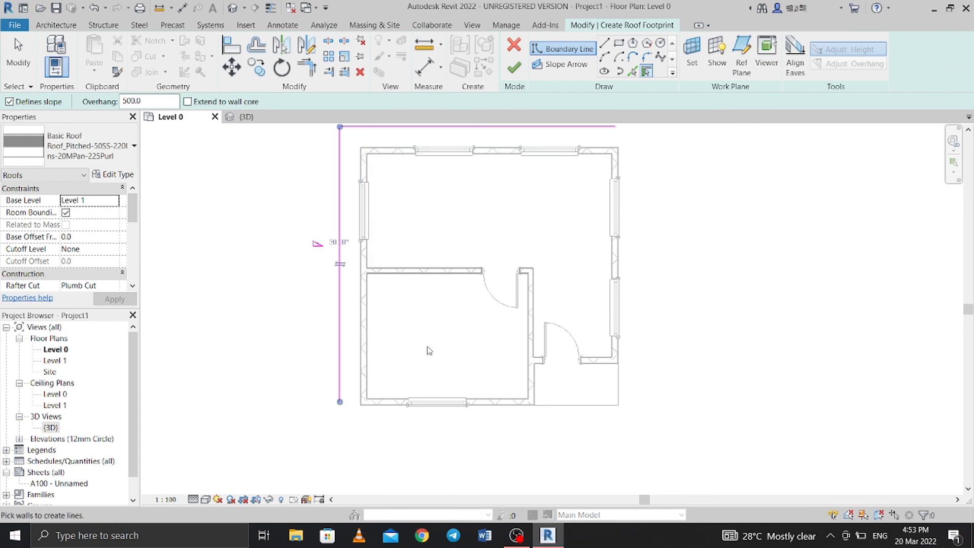
left_click(455, 405)
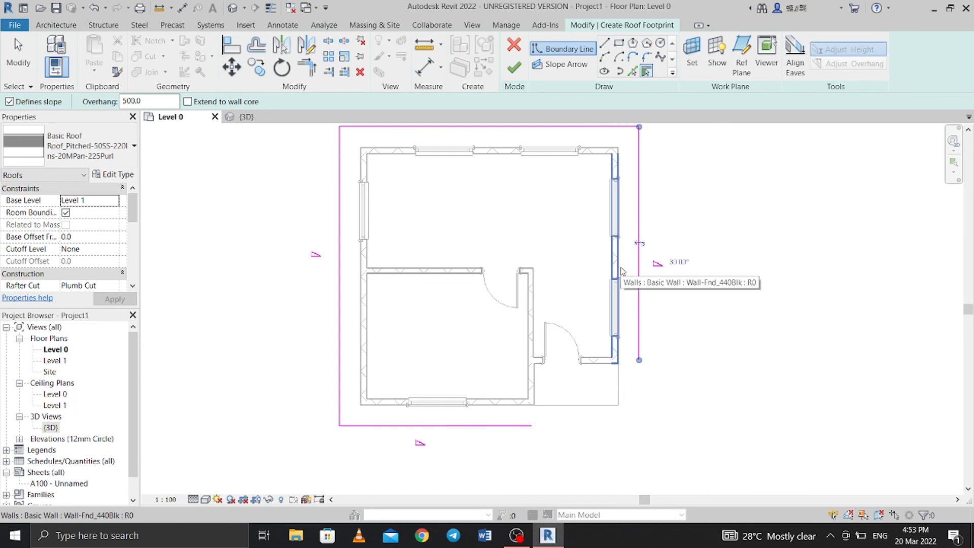
left_click(622, 271)
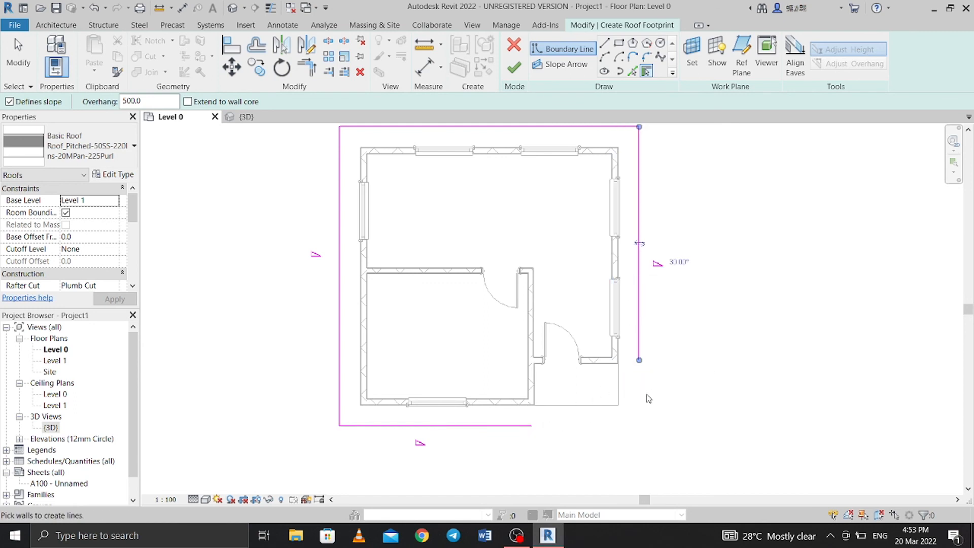
left_click(306, 70)
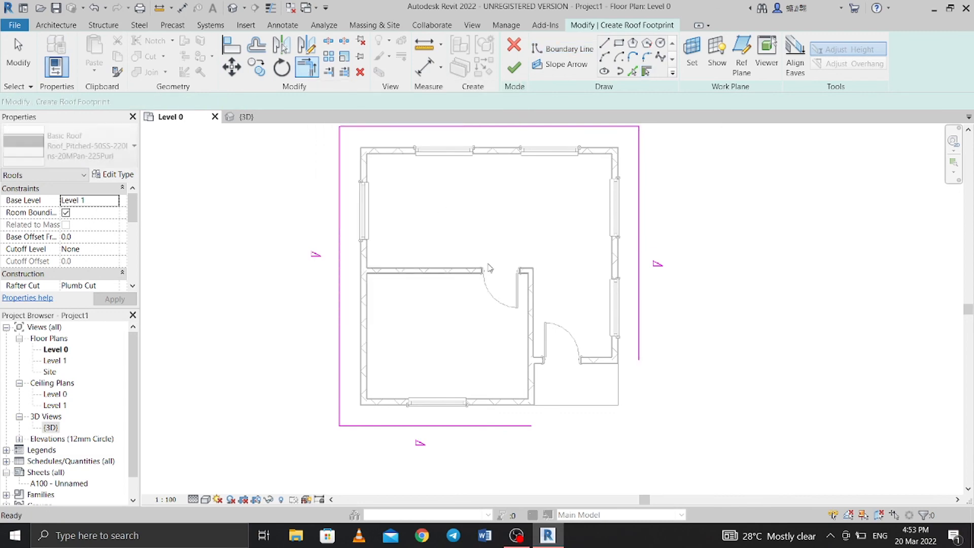
left_click(528, 426)
left_click(640, 361)
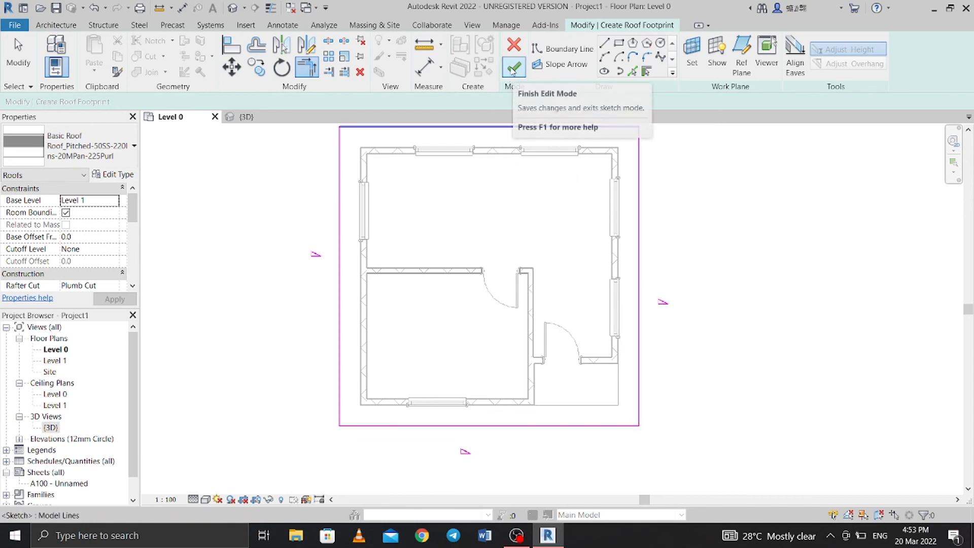
Finish the roof footprint and check the roof in the 3D view
left_click(513, 71)
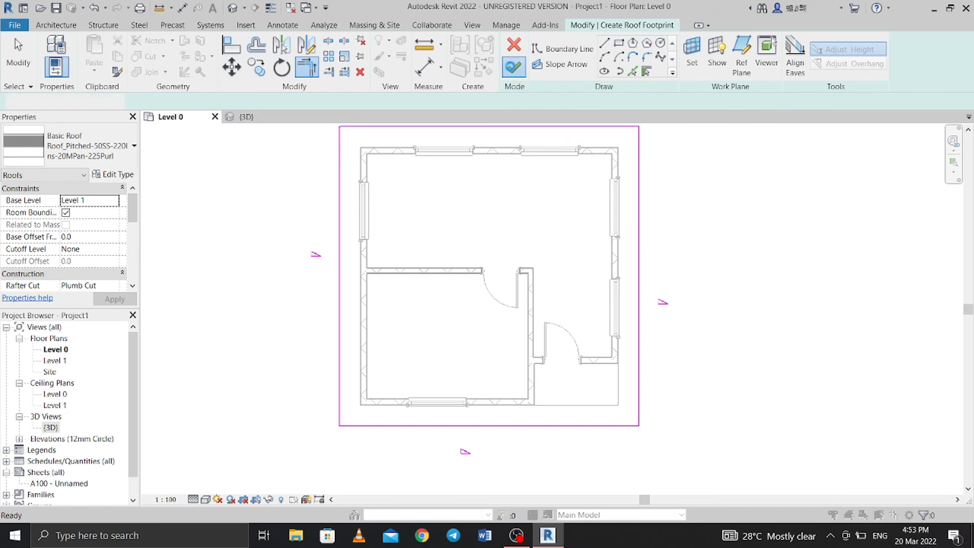
left_click(526, 274)
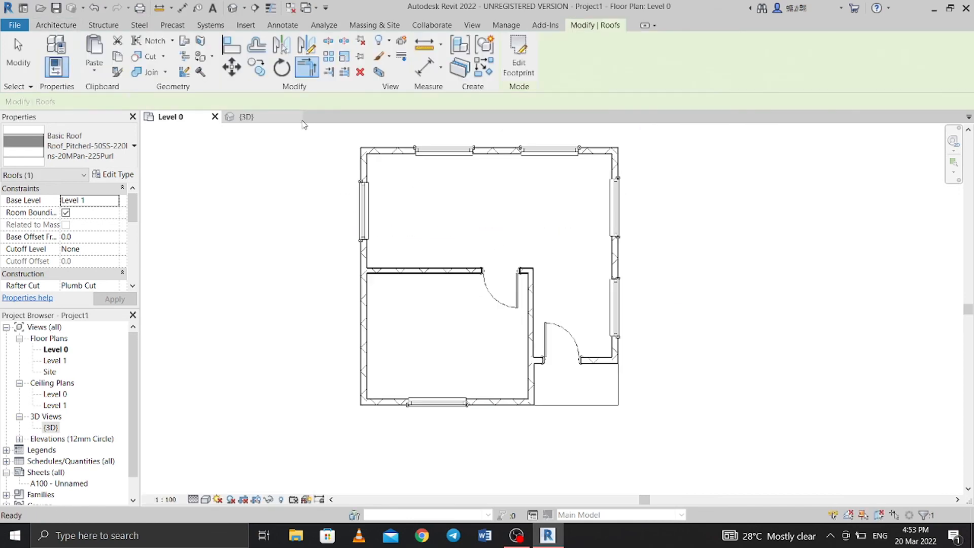
left_click(252, 117)
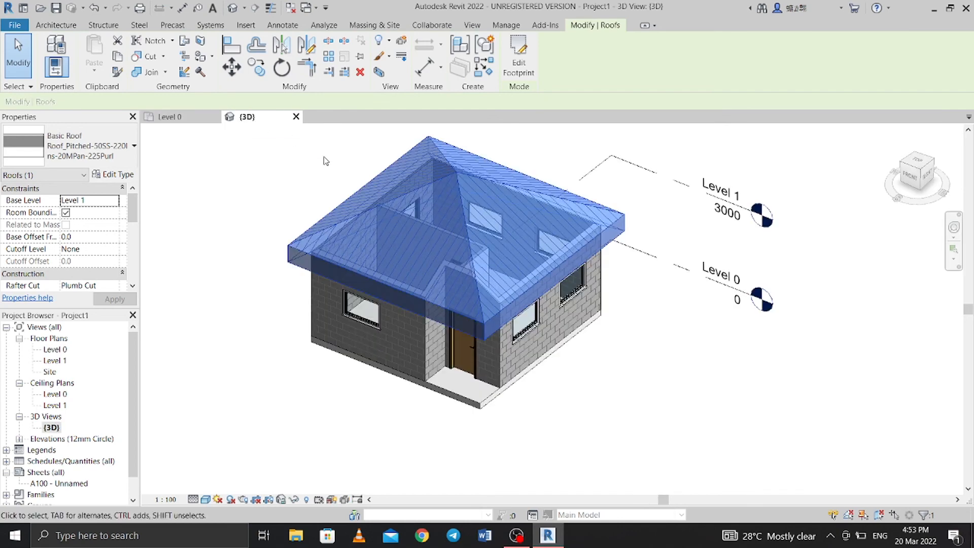
left_click(690, 388)
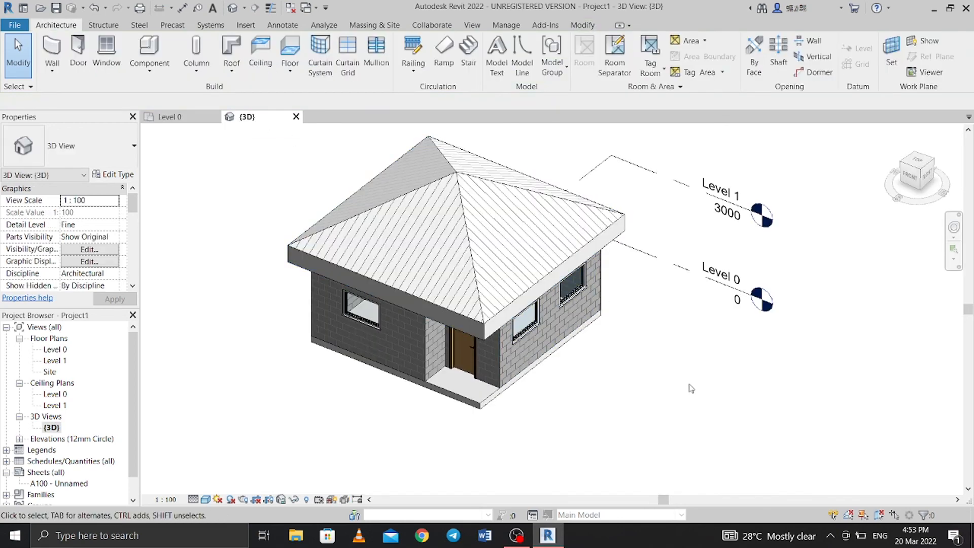